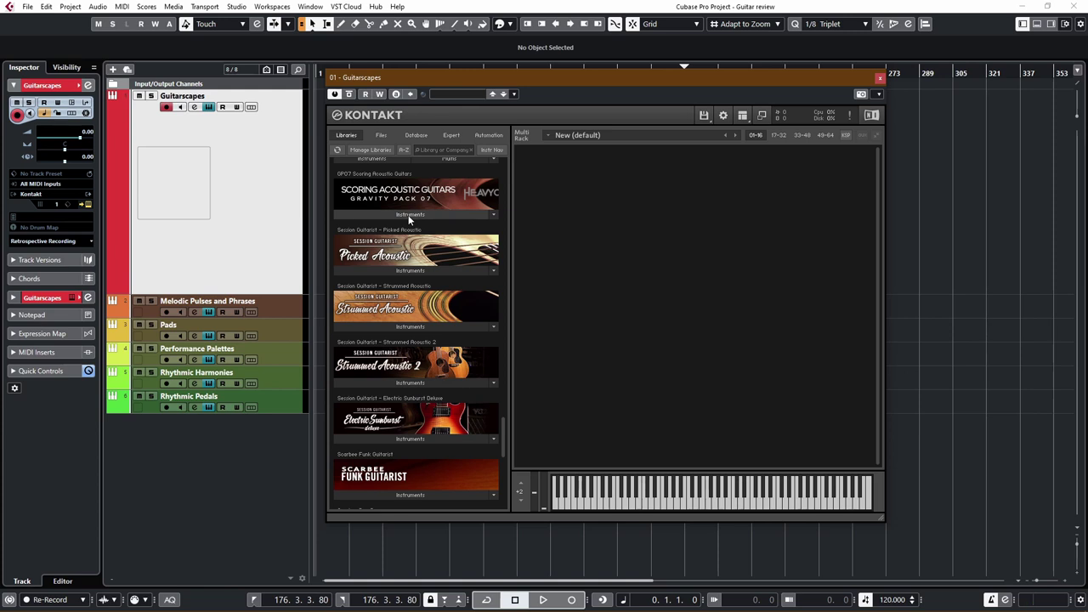
# - Load A Minor - Acoustic Guitarscapes.nki from the Acoustic Guitarscapes folder into Kontakt's Multi Rack
pyautogui.click(409, 215)
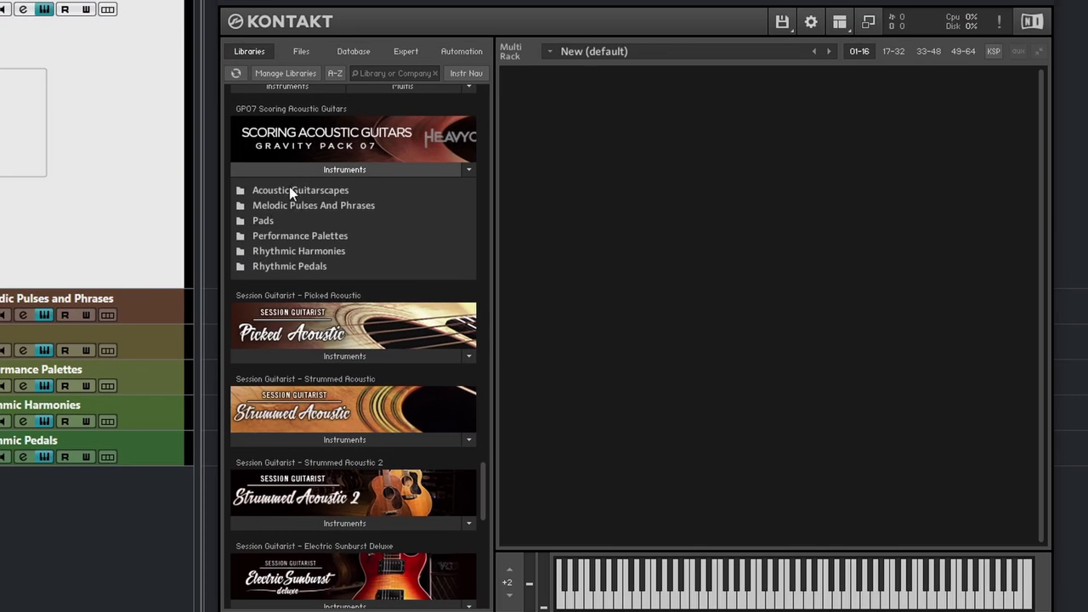
pyautogui.click(289, 189)
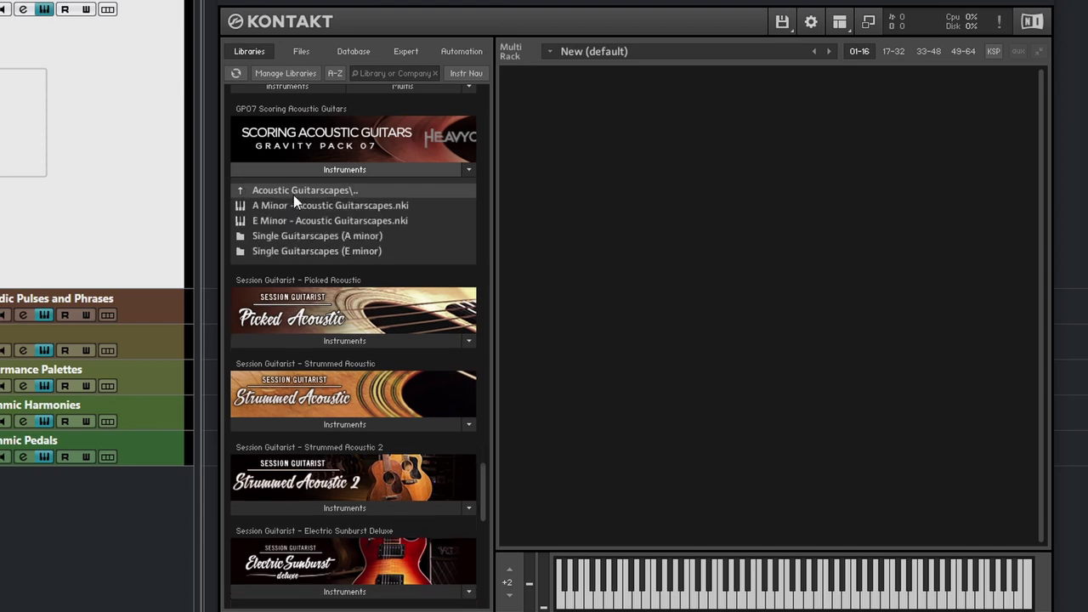
pyautogui.moveTo(293, 201); pyautogui.dragTo(504, 225)
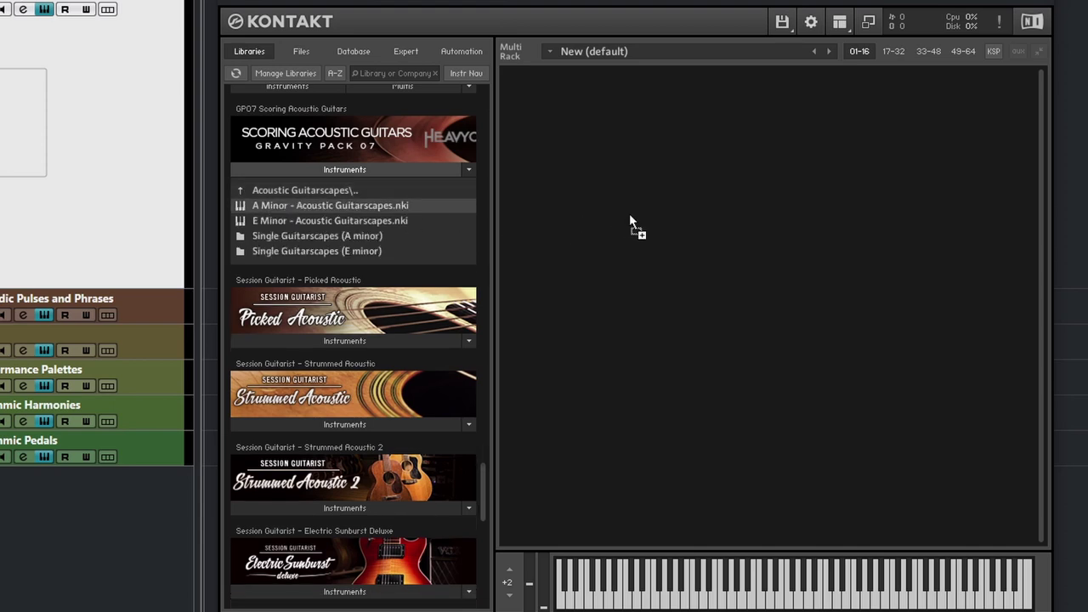
pyautogui.moveTo(629, 215); pyautogui.dragTo(629, 215)
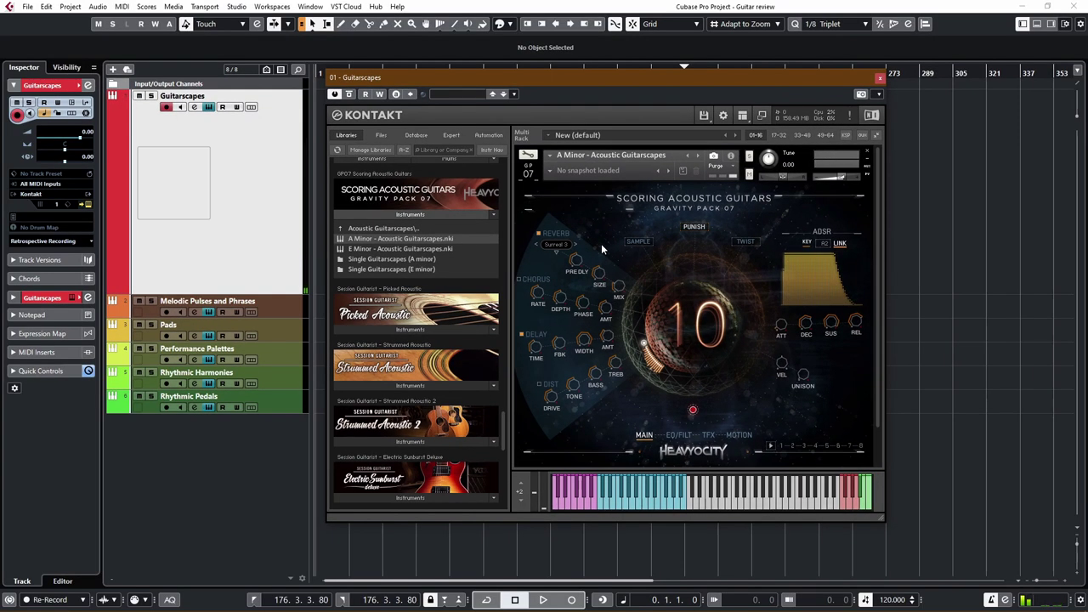
# - Step down the track list to Melodic Pulses and Phrases, then to Pads
pyautogui.press('Down')
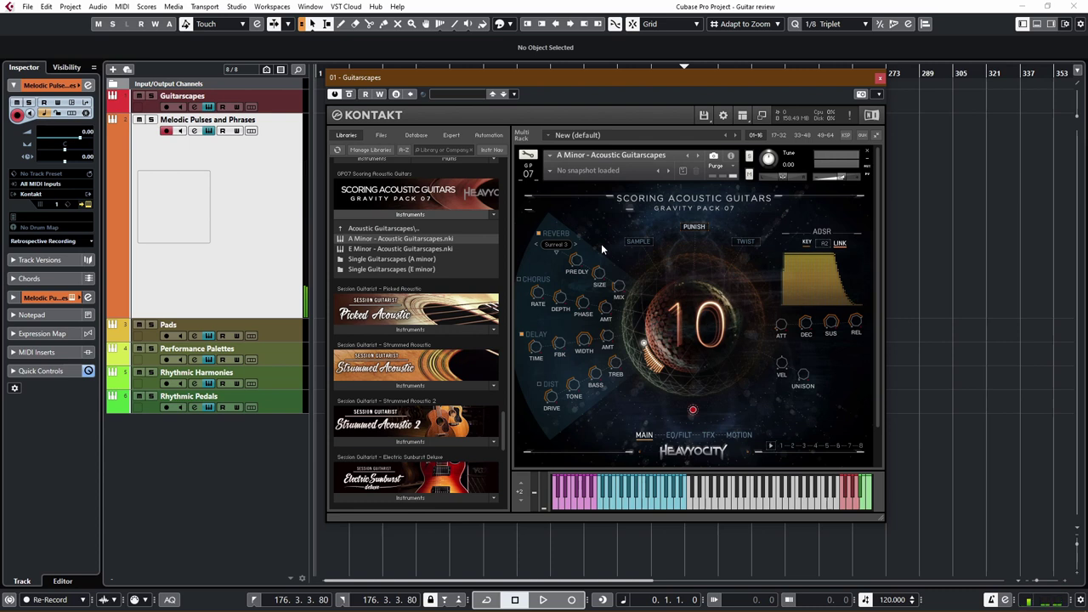
pyautogui.press('Down')
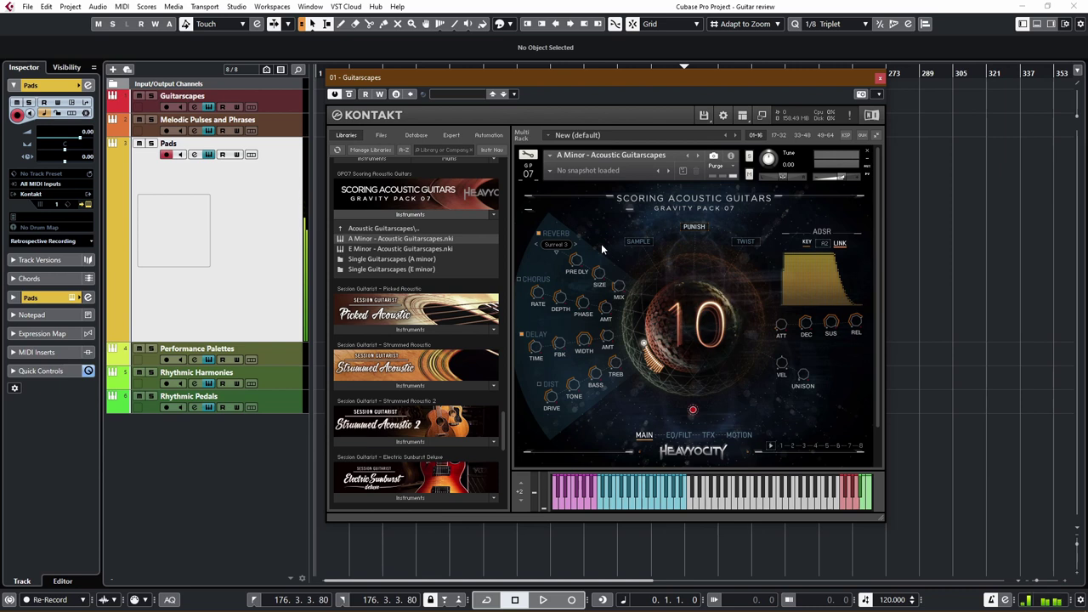
# - Step through Performance Palettes and Rhythmic Harmonies to select Rhythmic Pedals
pyautogui.press('Down')
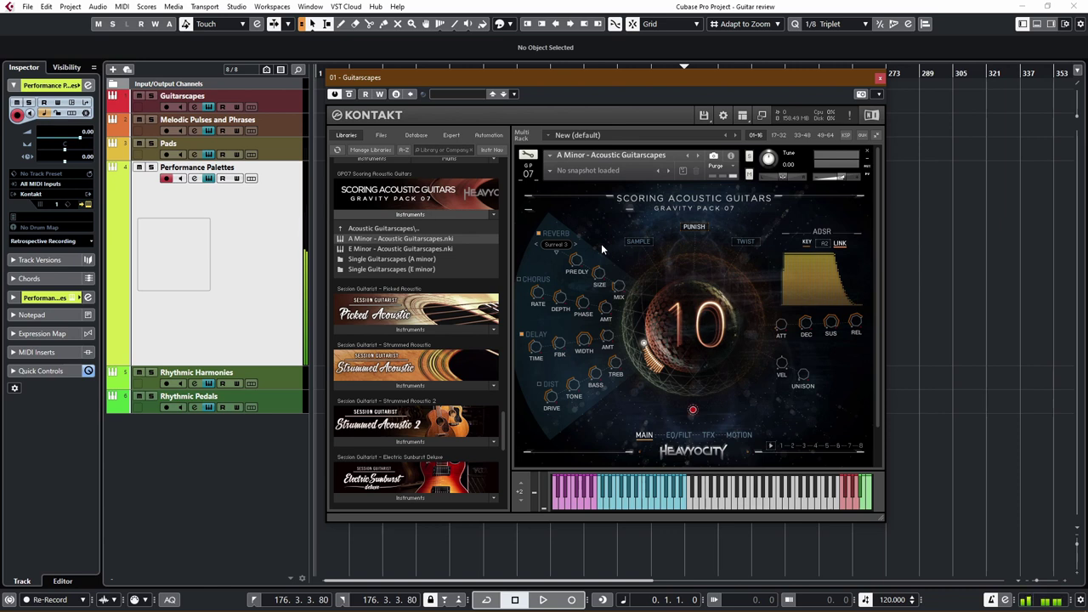
pyautogui.press('Down')
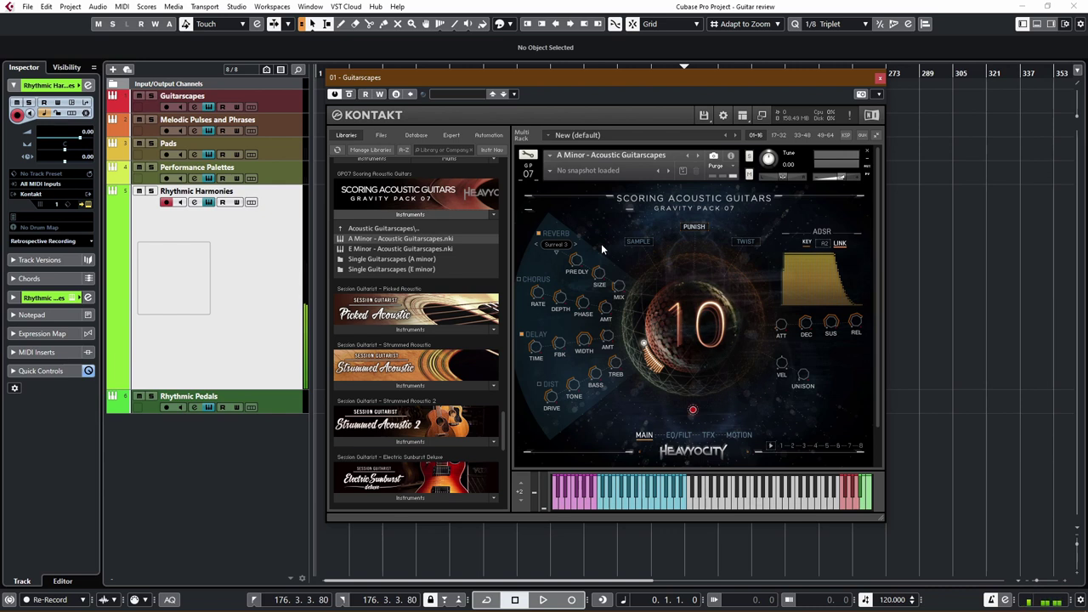
pyautogui.press('Down')
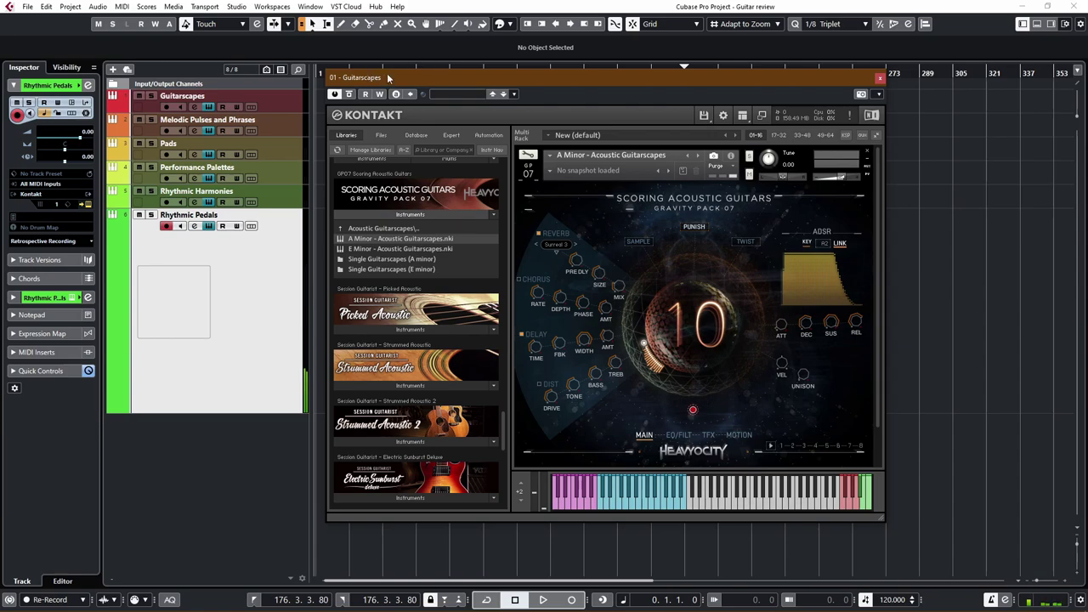
# - Nudge the Kontakt window a little higher on screen
pyautogui.moveTo(388, 77); pyautogui.dragTo(387, 46)
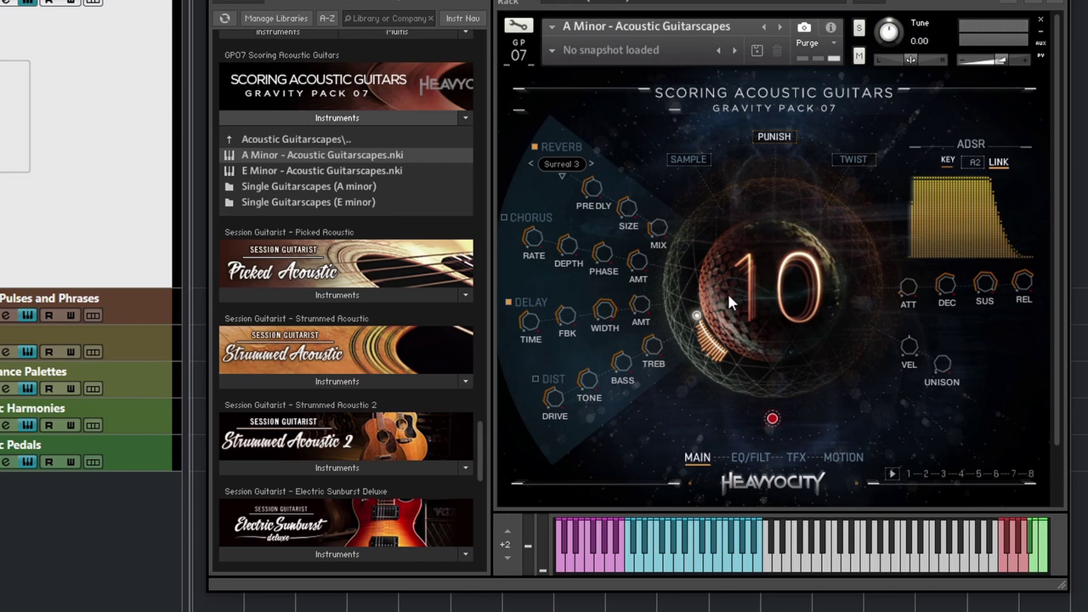
# - Dismiss the macro's MIDI CC learn menu and set the central macro to TWIST
pyautogui.rightClick(696, 324)
pyautogui.click(707, 332)
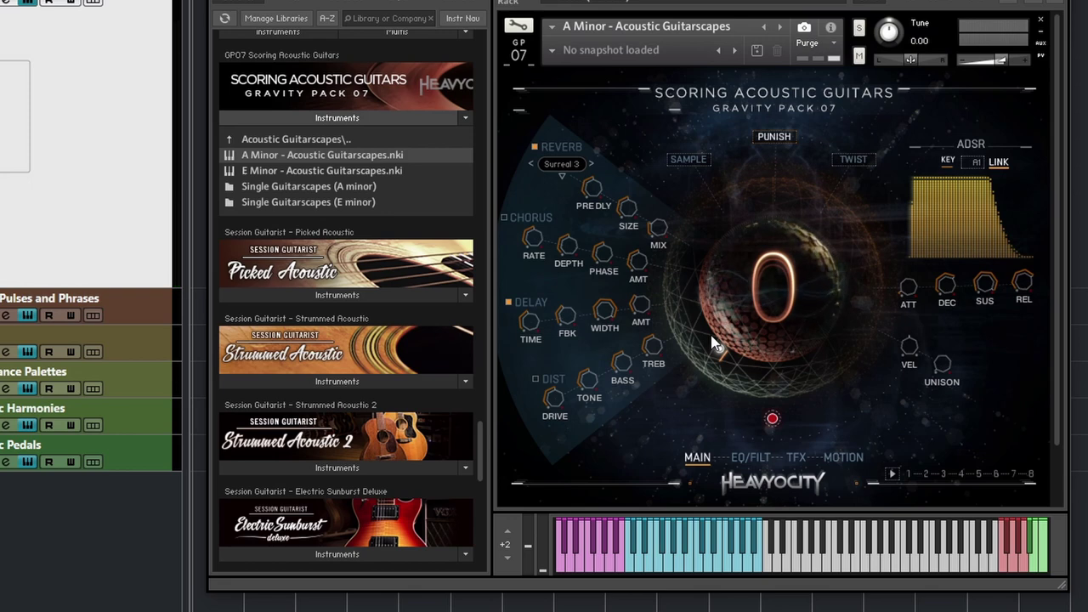
pyautogui.click(853, 159)
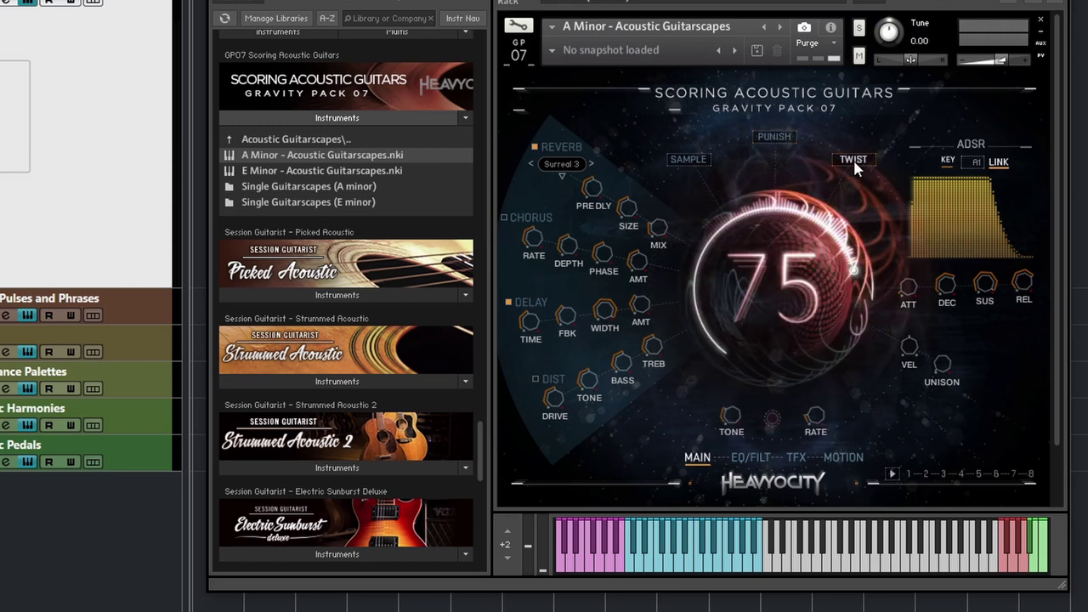
# - Turn on Twist's extra option and sweep the Twist amount up to 100, then back to 0
pyautogui.click(773, 418)
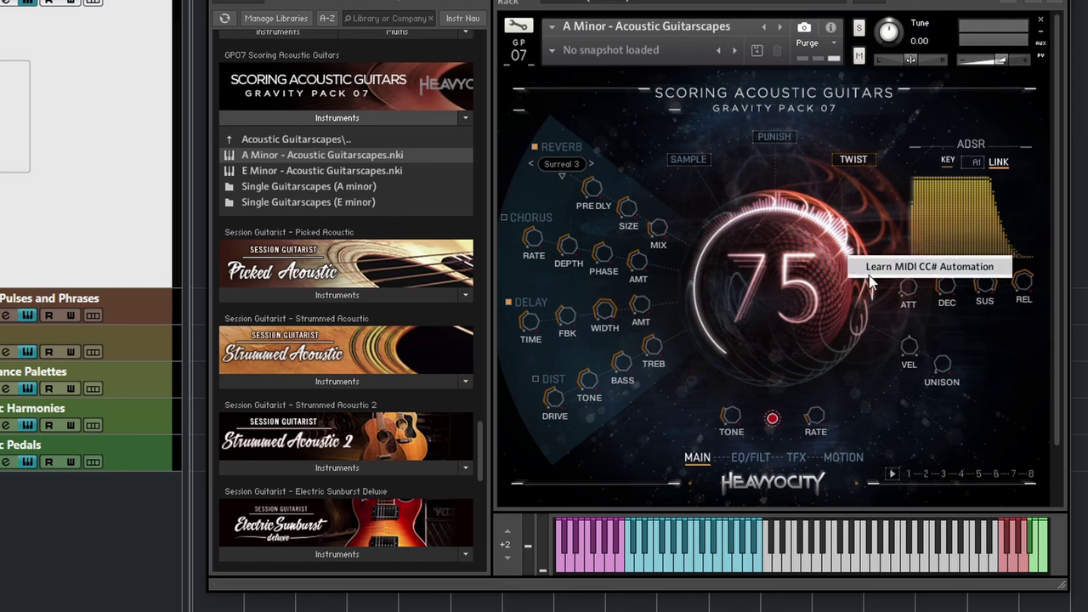
pyautogui.scroll(-15, 869, 275)
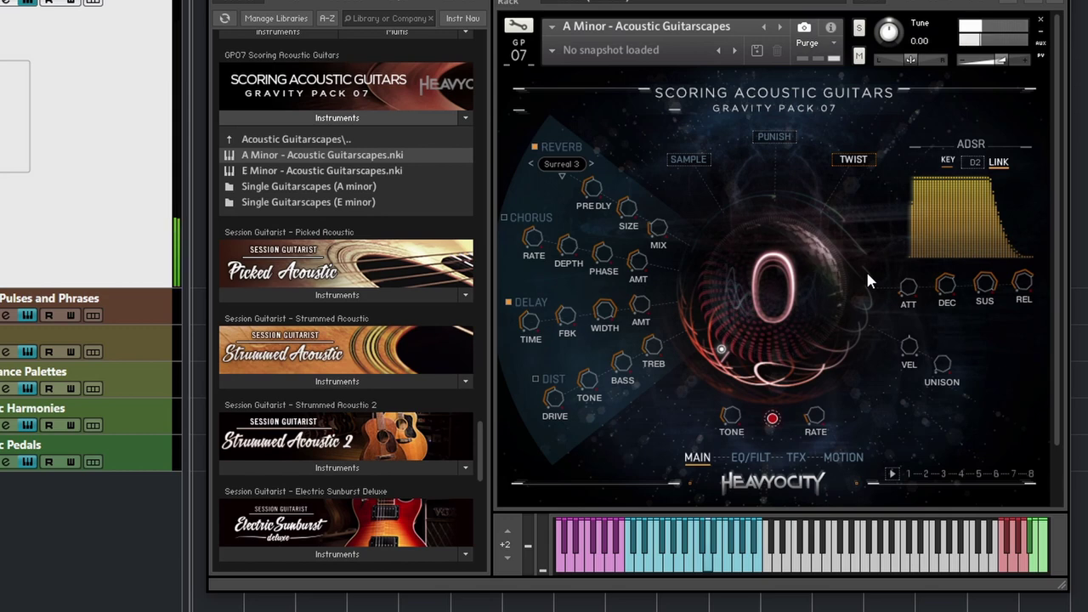
pyautogui.scroll(8, 868, 275)
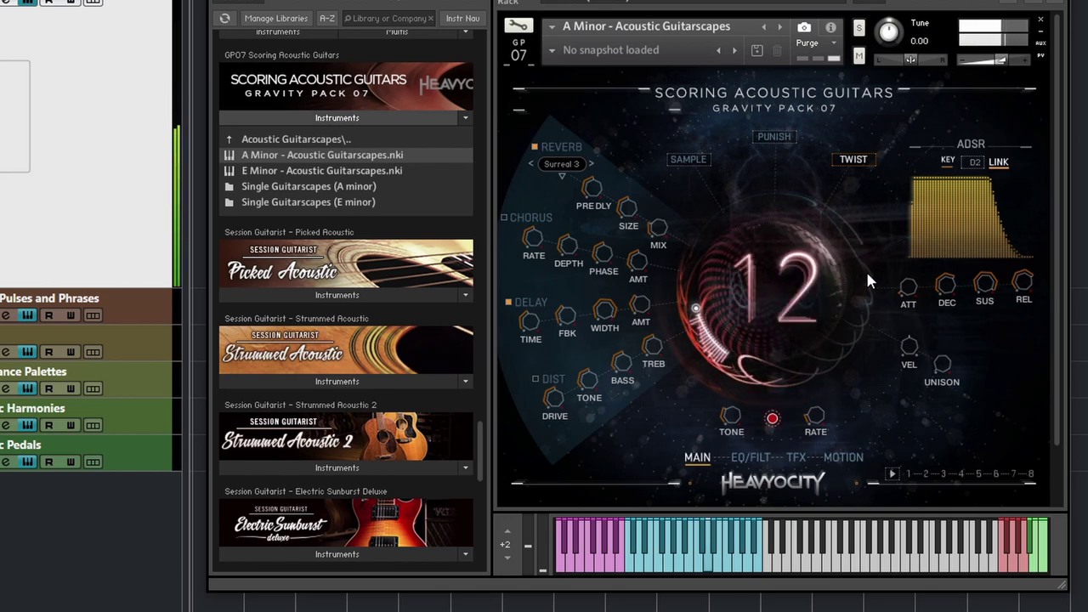
pyautogui.scroll(10, 868, 276)
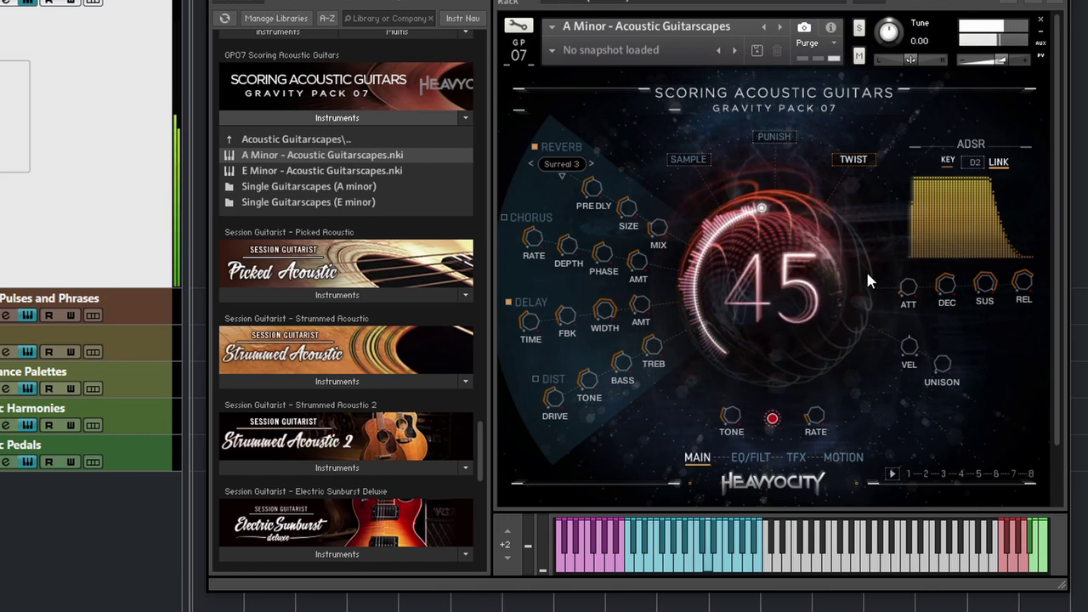
pyautogui.scroll(14, 869, 274)
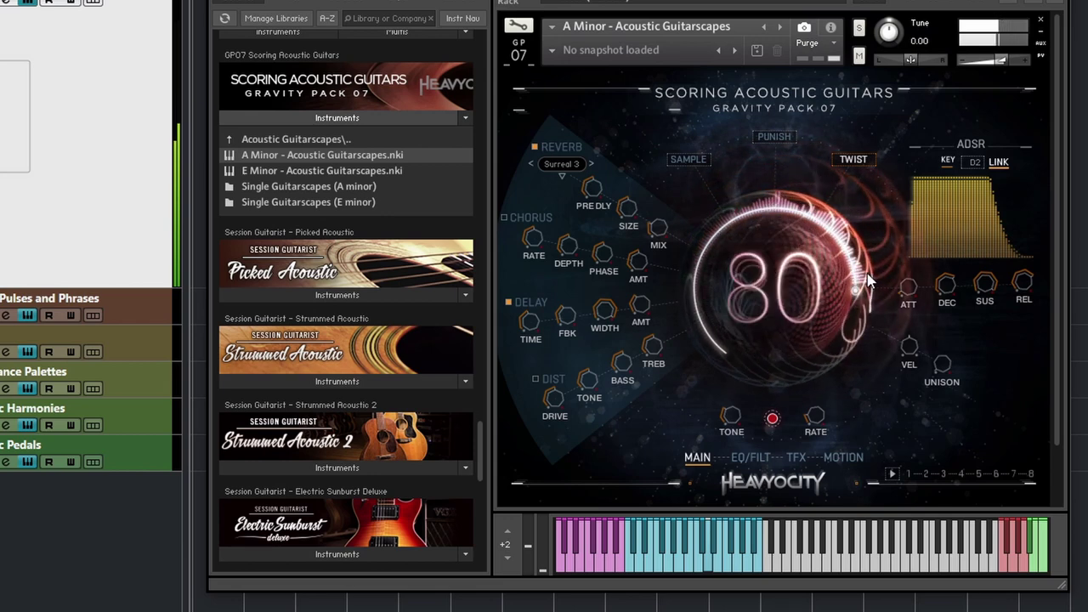
pyautogui.scroll(3, 868, 279)
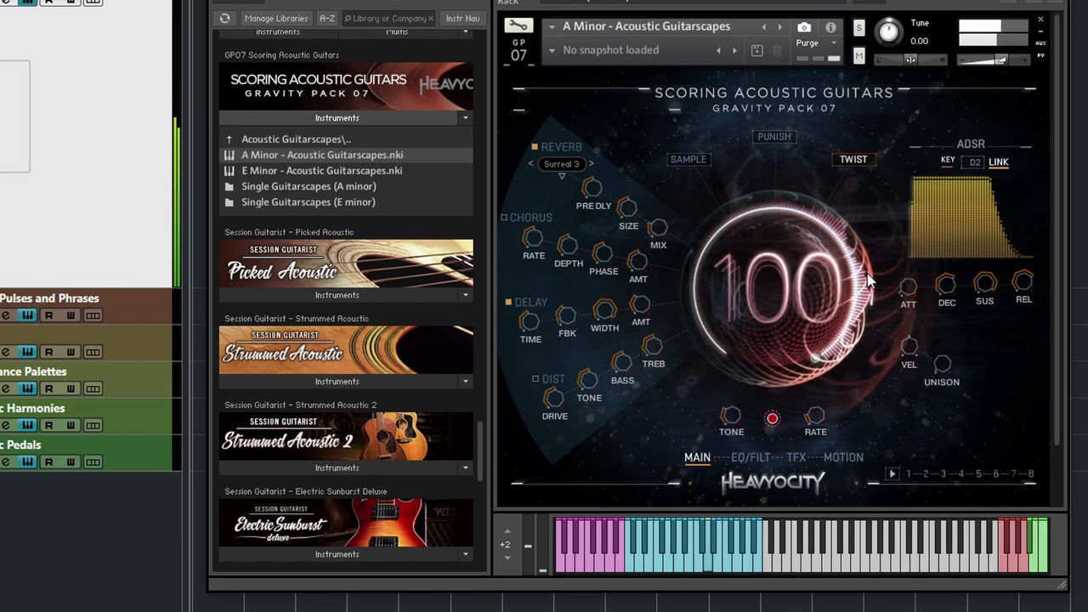
pyautogui.scroll(-4, 867, 279)
pyautogui.scroll(-20, 867, 279)
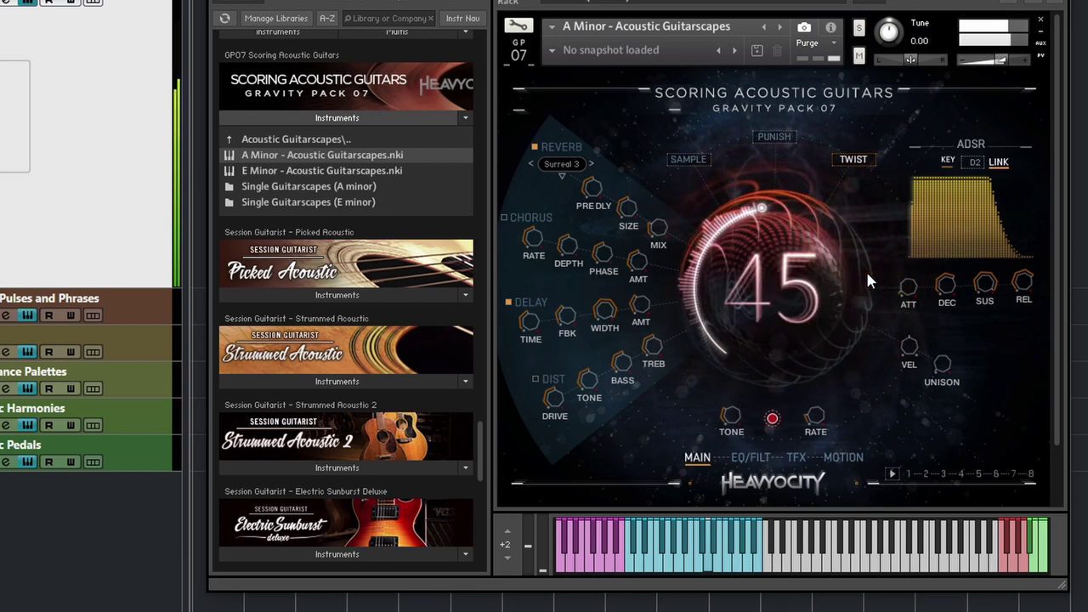
pyautogui.scroll(-7, 868, 275)
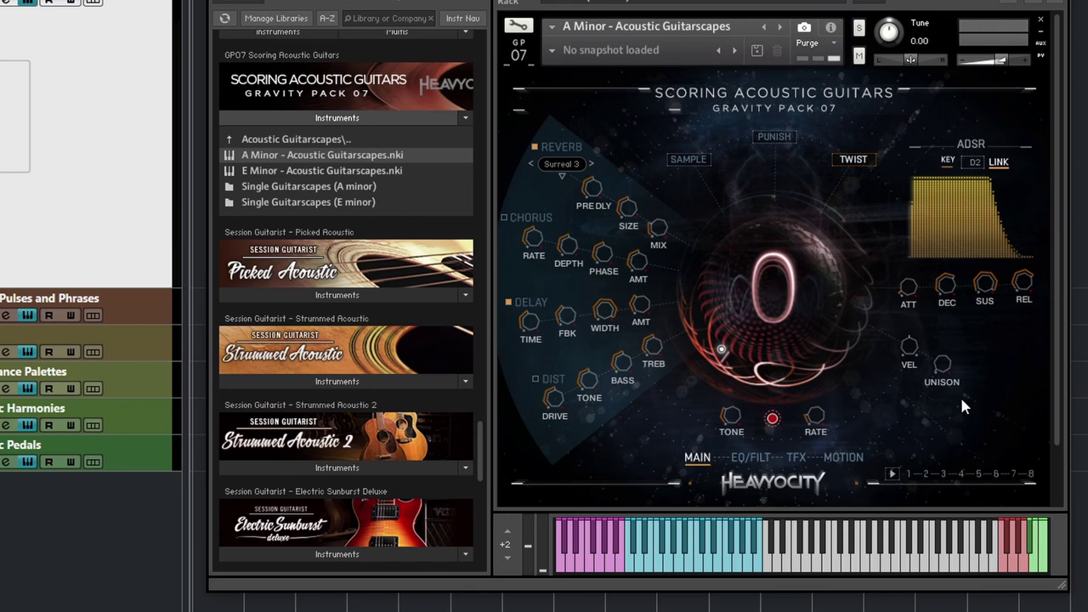
pyautogui.click(752, 457)
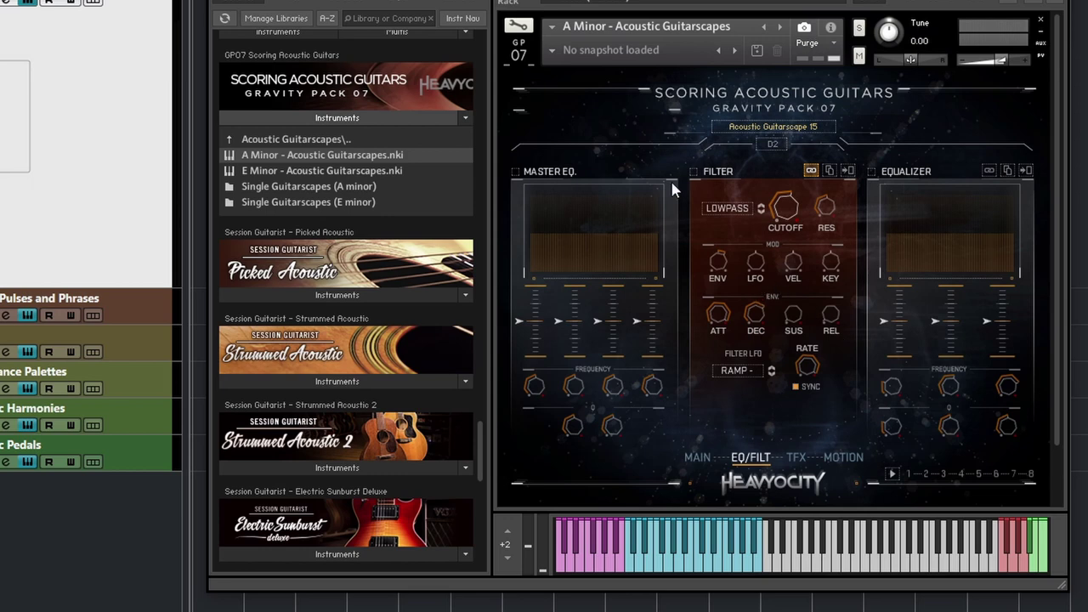
pyautogui.click(798, 458)
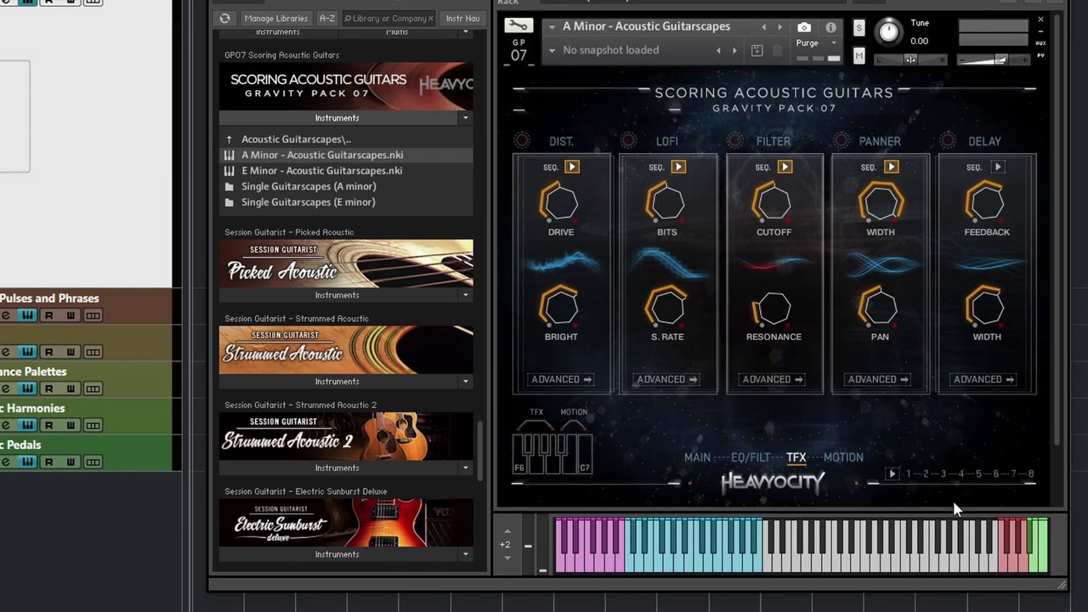
pyautogui.click(841, 458)
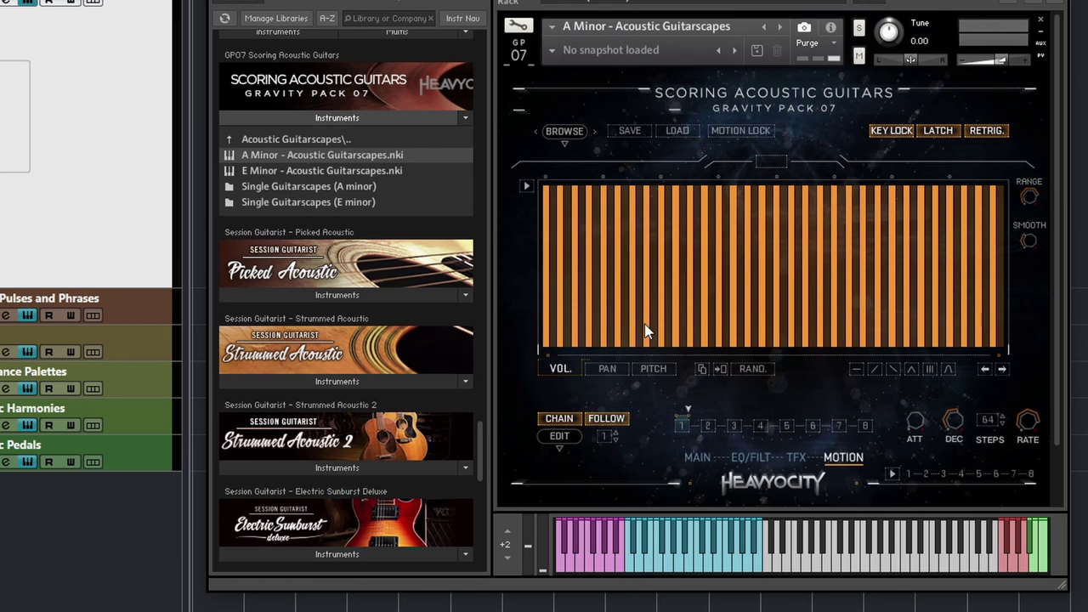
pyautogui.click(698, 459)
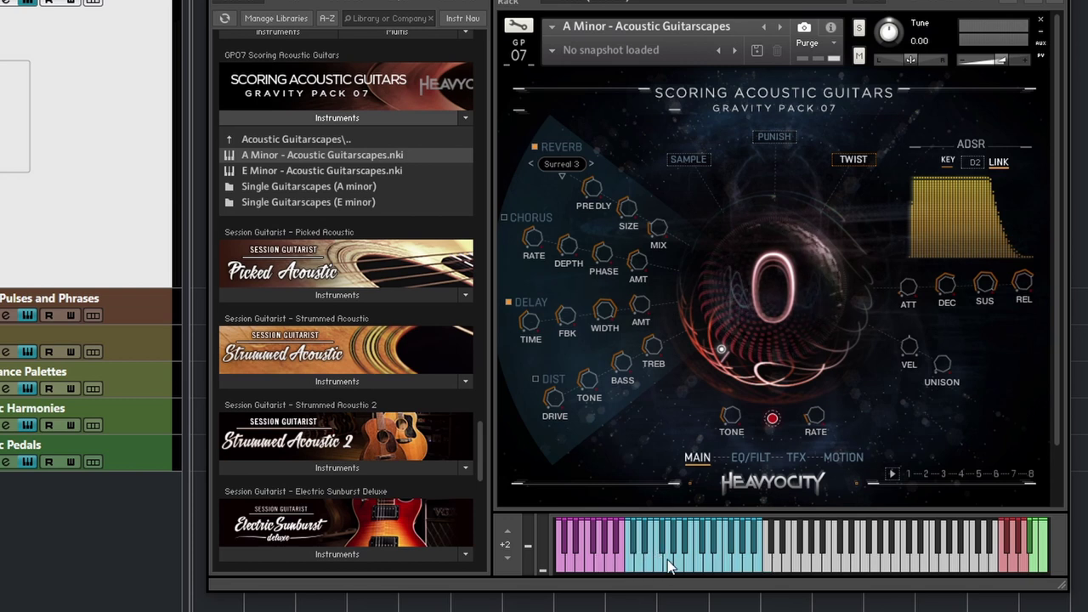
# - Play a note of the guitarscape and lower the keyboard octave from +2 to +1
pyautogui.click(746, 563)
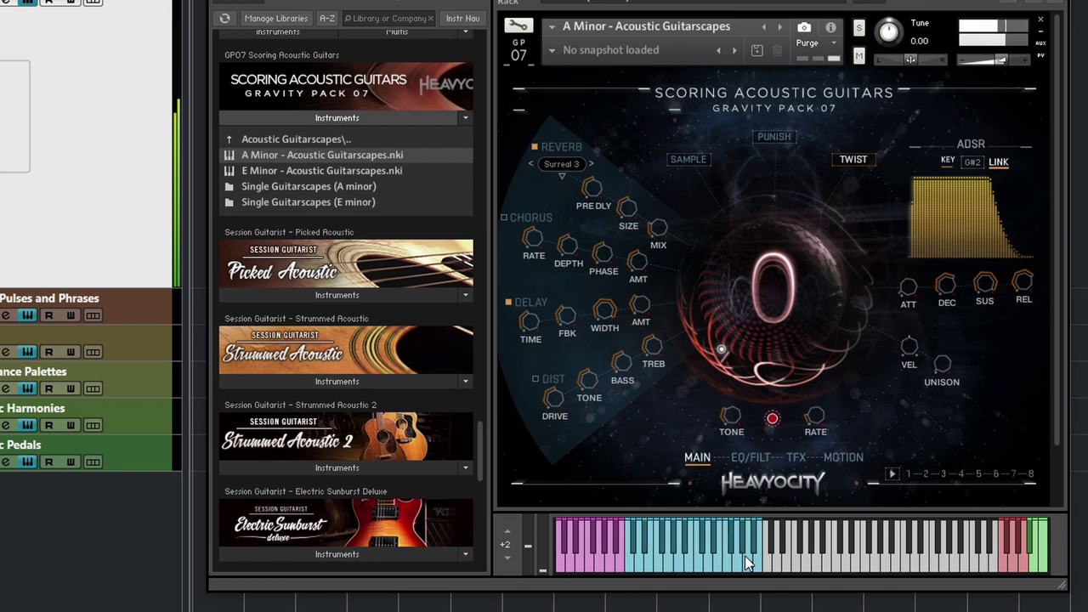
pyautogui.click(509, 561)
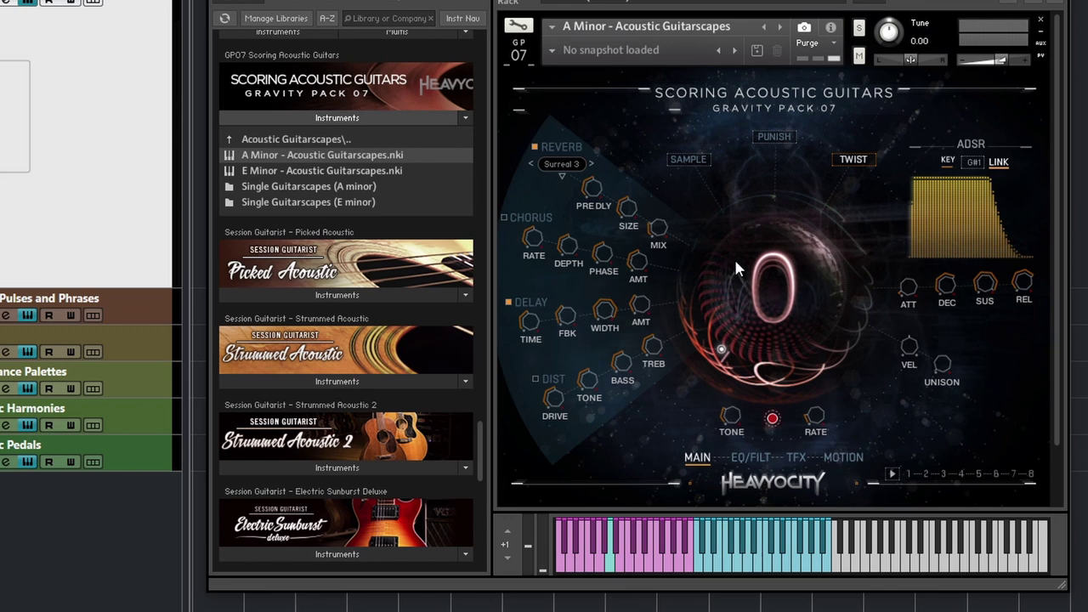
# - On the SAMPLE page, pick Acoustic Guitarscape 08 and set Random to 25%, Start to 39.4%
pyautogui.click(687, 160)
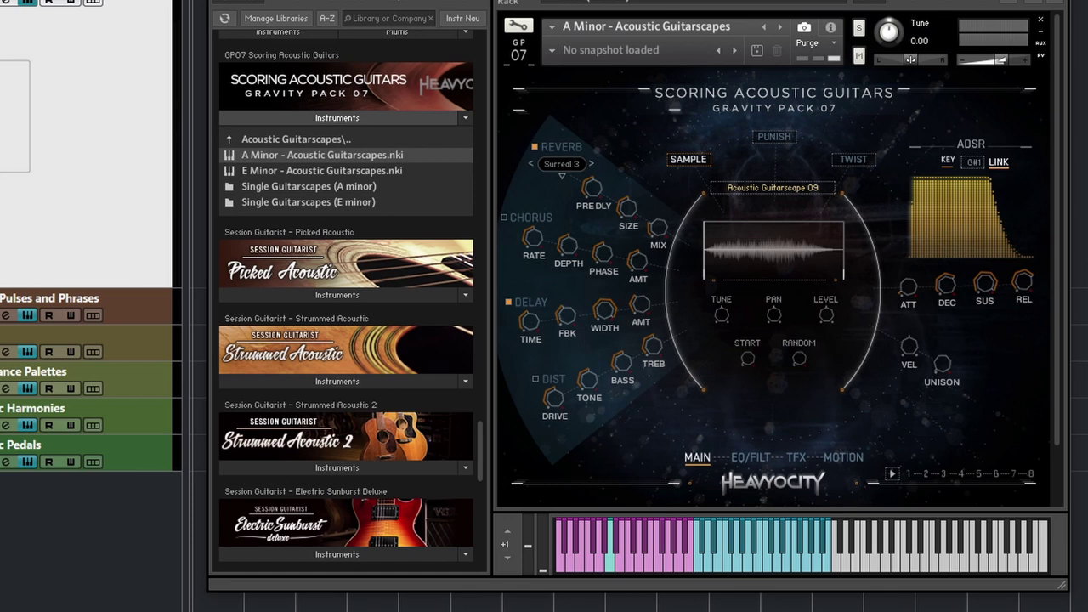
pyautogui.click(737, 548)
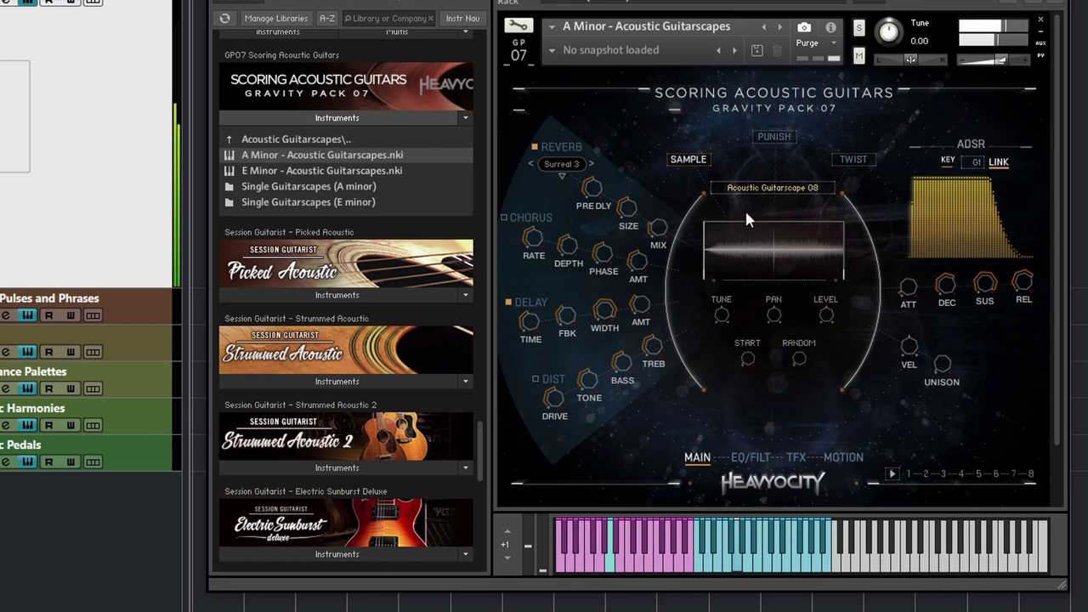
pyautogui.moveTo(798, 358); pyautogui.dragTo(852, 219)
pyautogui.moveTo(744, 253); pyautogui.dragTo(758, 293)
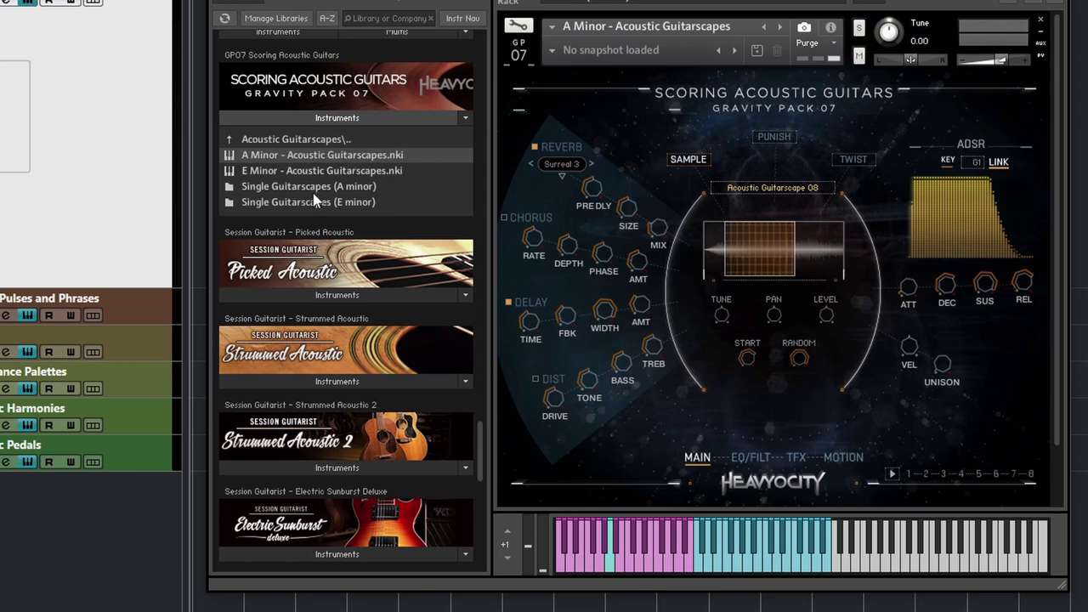
# - Replace the multi with single A Min Acoustic Guitarscape 08.nki, then go back up to Acoustic Guitarscapes
pyautogui.click(290, 187)
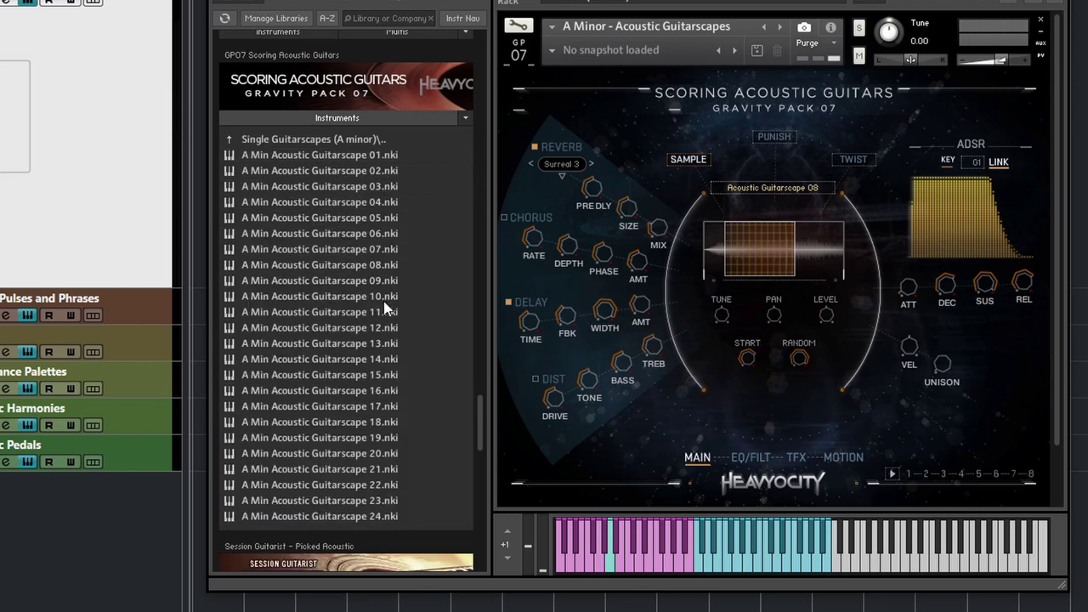
pyautogui.moveTo(346, 267); pyautogui.dragTo(630, 383)
pyautogui.click(574, 379)
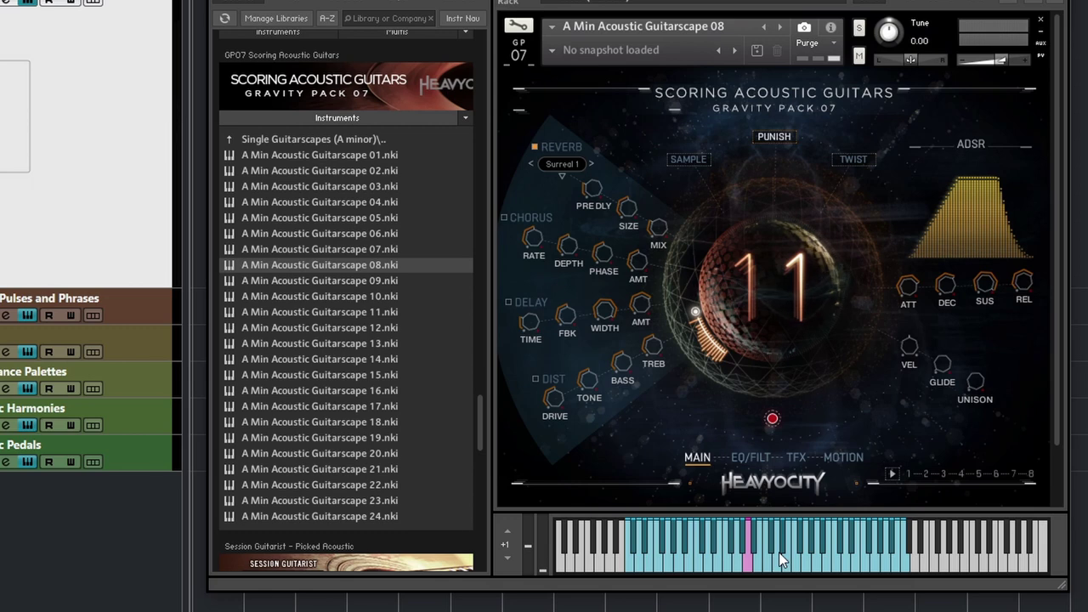
pyautogui.click(263, 141)
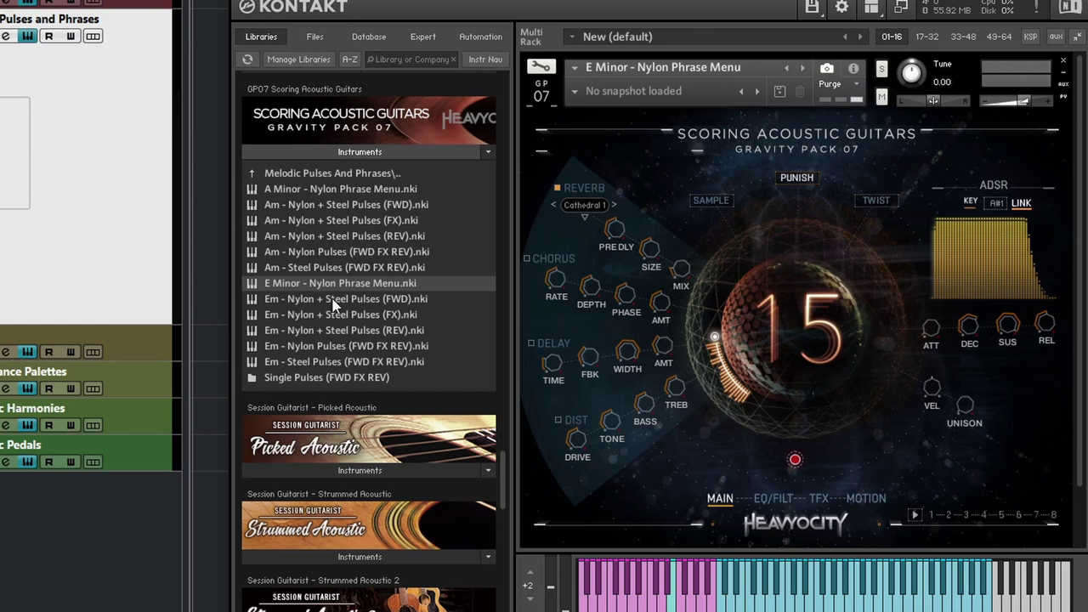
# - Load Em - Nylon + Steel Pulses (FWD), then switch to the (FX) and (REV) versions
pyautogui.moveTo(333, 305); pyautogui.dragTo(697, 319)
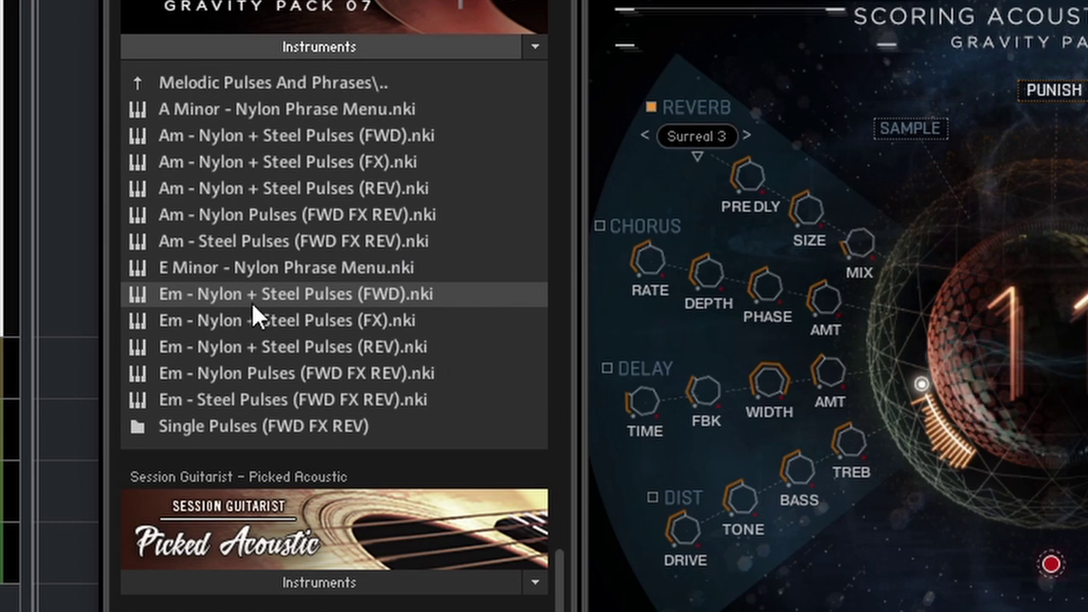
pyautogui.click(267, 320)
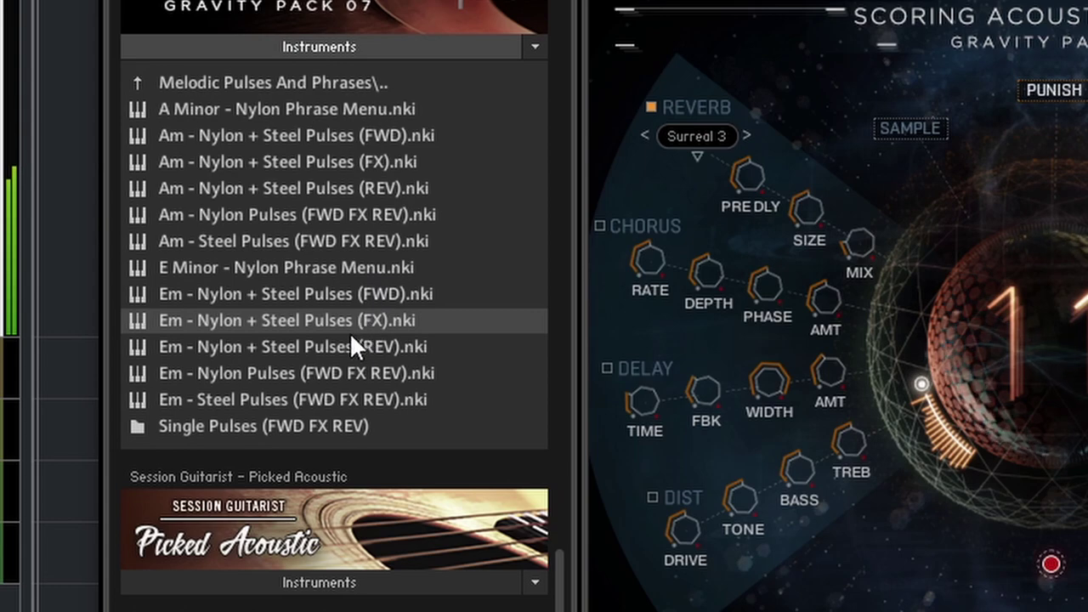
pyautogui.click(331, 345)
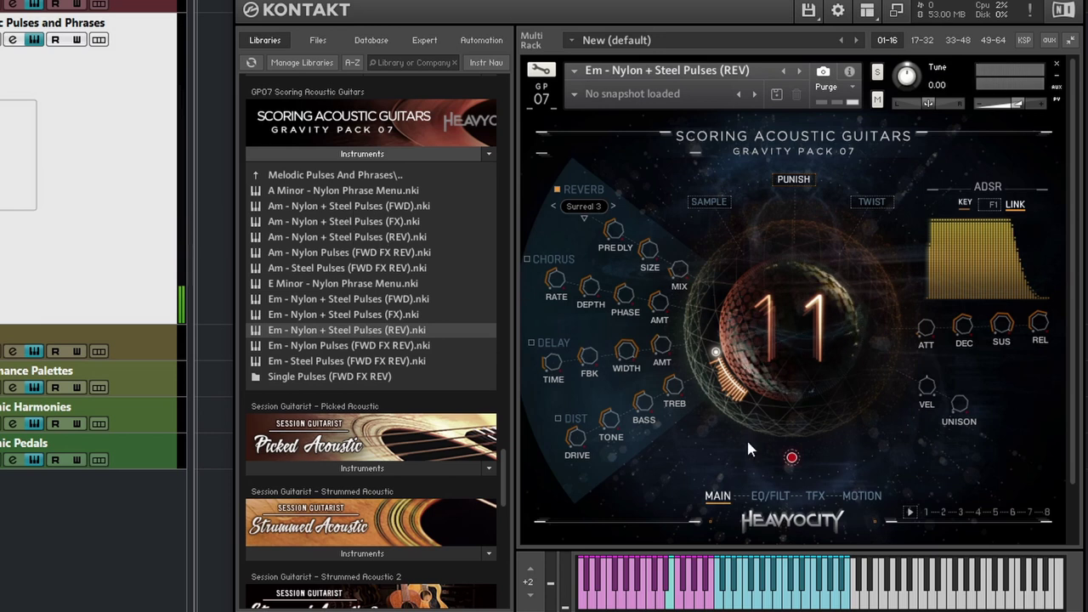
# - Load A Min Nylon Pulse 09 from Single Pulses (FWD FX REV), replacing the pulse patch, then go up a folder
pyautogui.click(706, 202)
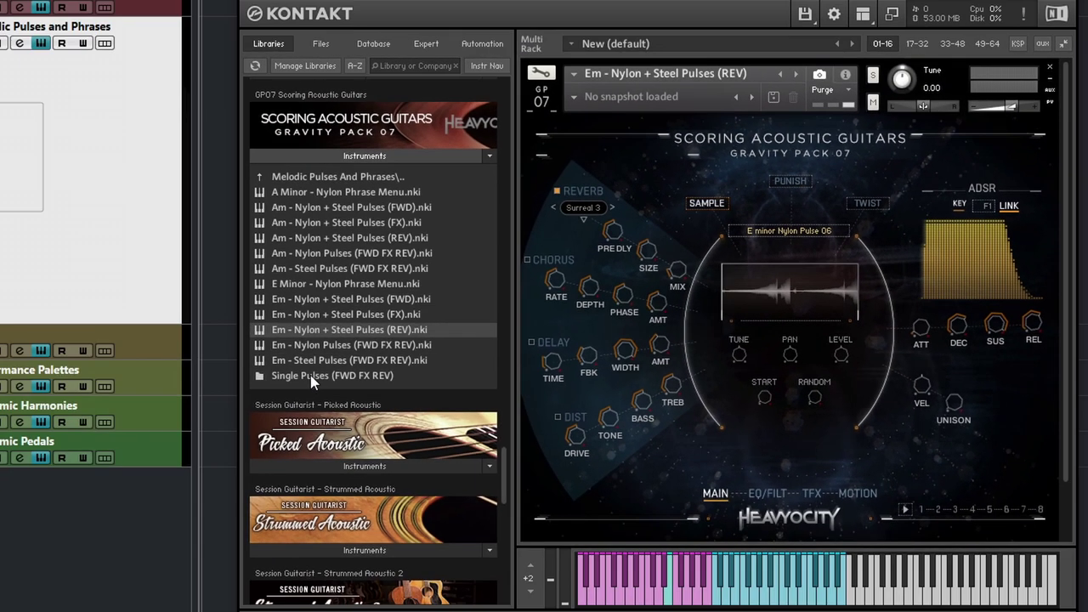
pyautogui.doubleClick(311, 375)
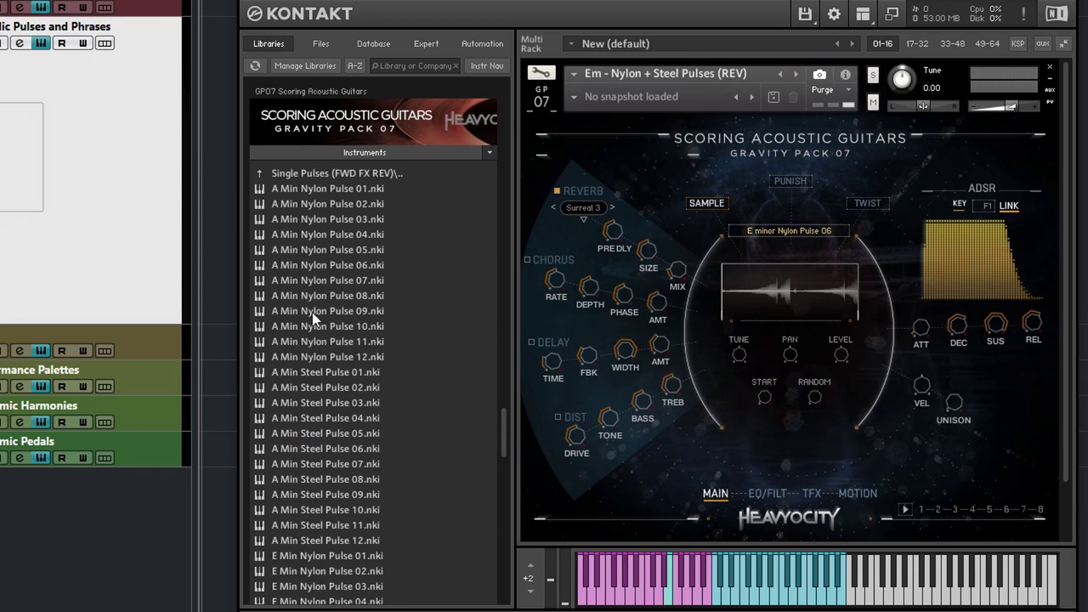
pyautogui.moveTo(312, 311); pyautogui.dragTo(790, 346)
pyautogui.click(554, 374)
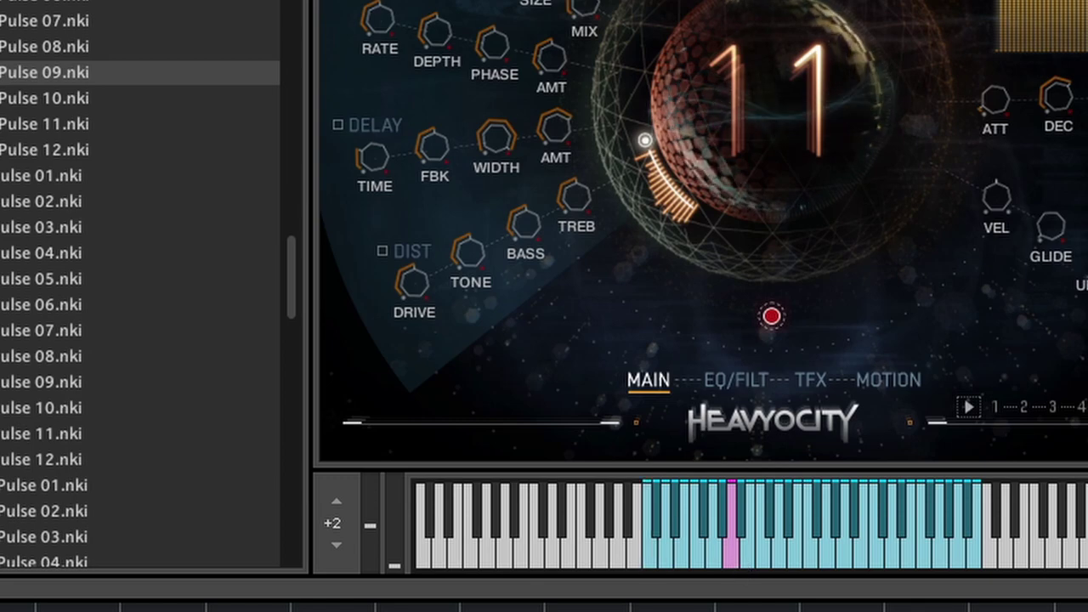
pyautogui.click(338, 173)
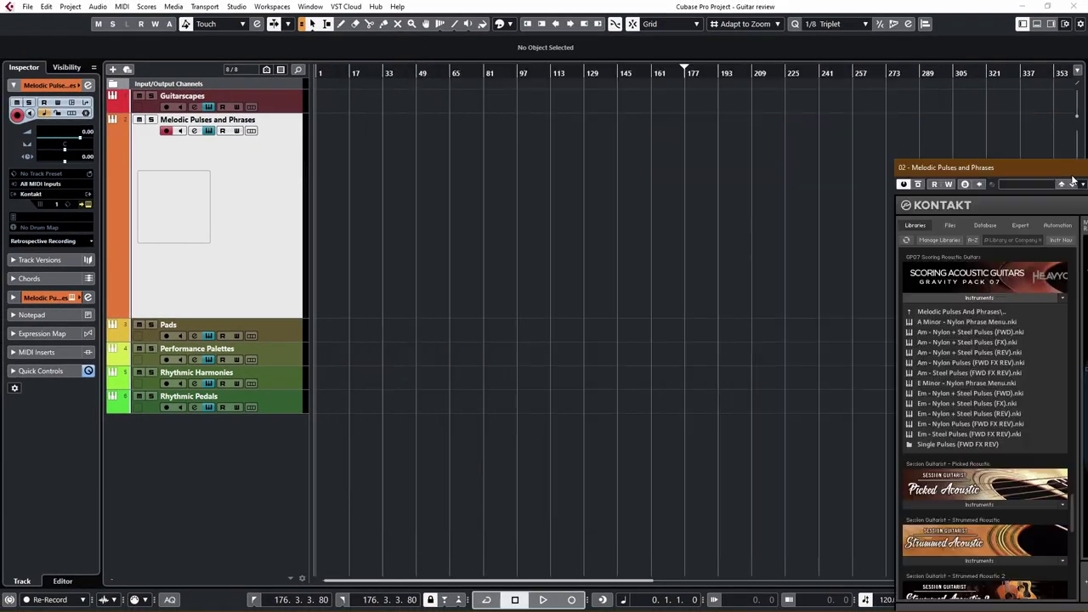
# - On the Pads track, replace In The Clouds with Pad Elements Menu and play a note
pyautogui.press('Down')
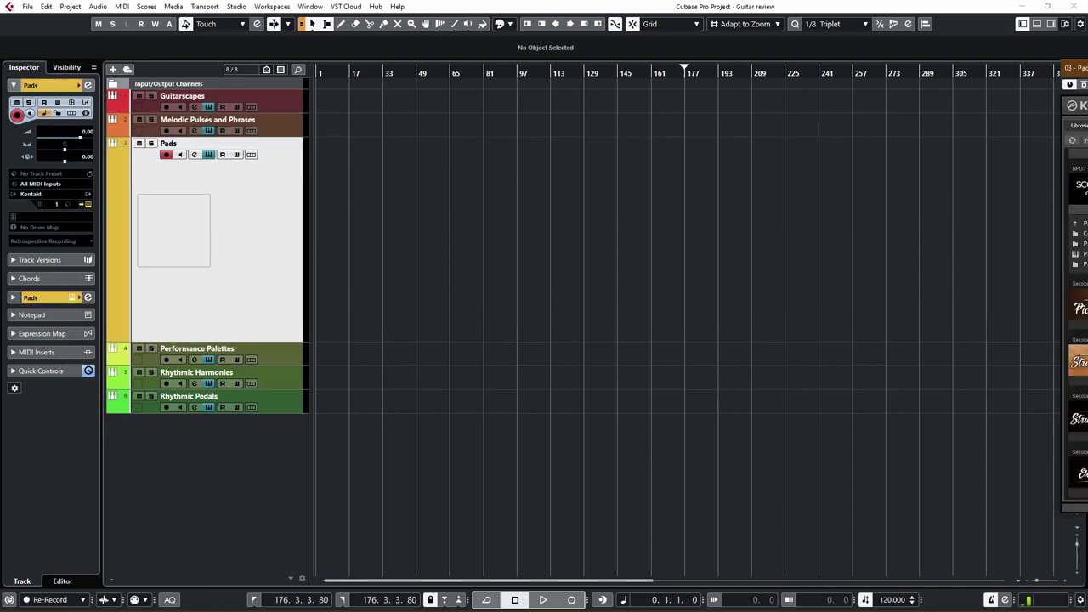
pyautogui.moveTo(1055, 72); pyautogui.dragTo(407, 74)
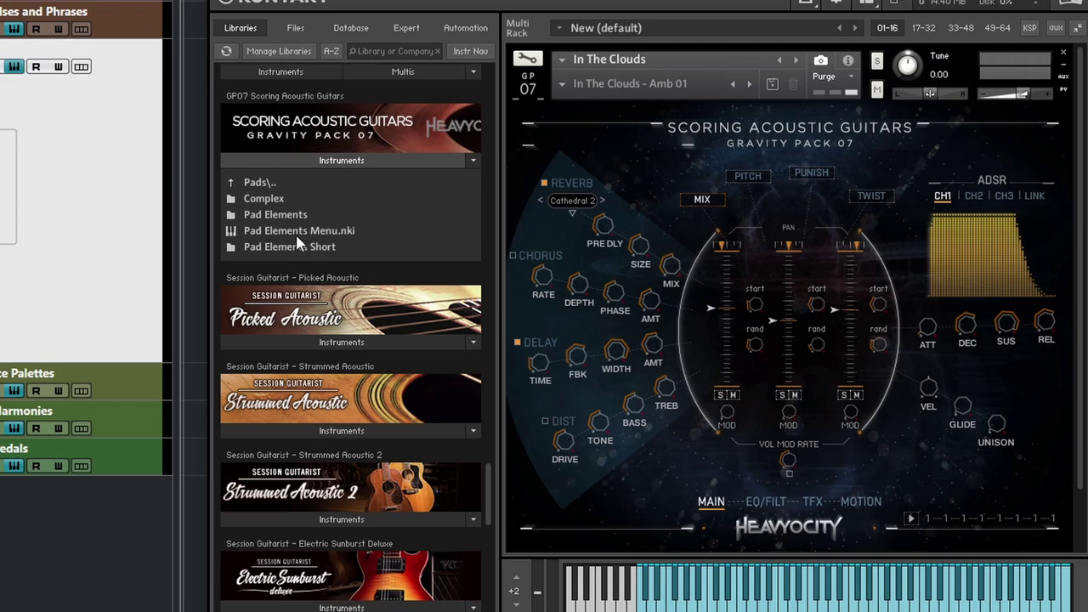
pyautogui.moveTo(277, 238); pyautogui.dragTo(645, 266)
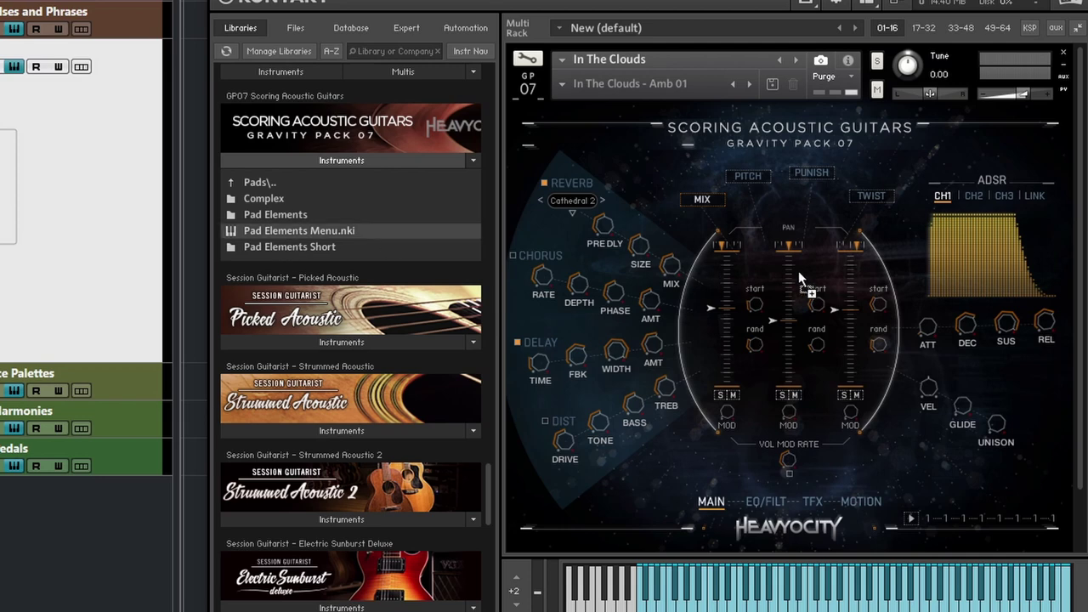
pyautogui.moveTo(798, 271); pyautogui.dragTo(798, 268)
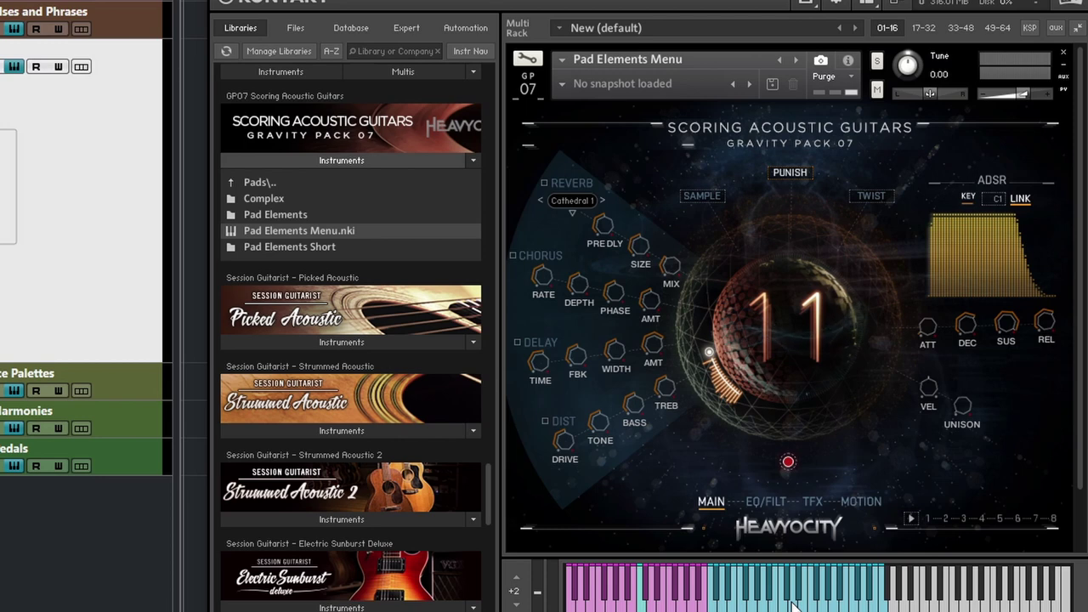
pyautogui.click(792, 605)
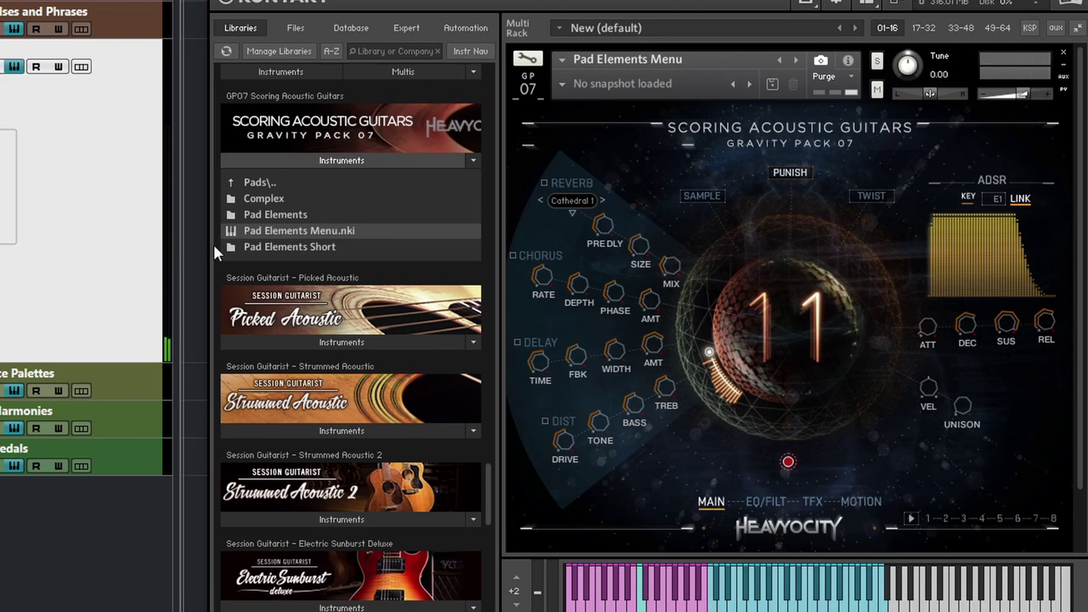
# - Open the Complex pads folder, listing Blown Engine through Zero Kelvin
pyautogui.doubleClick(268, 199)
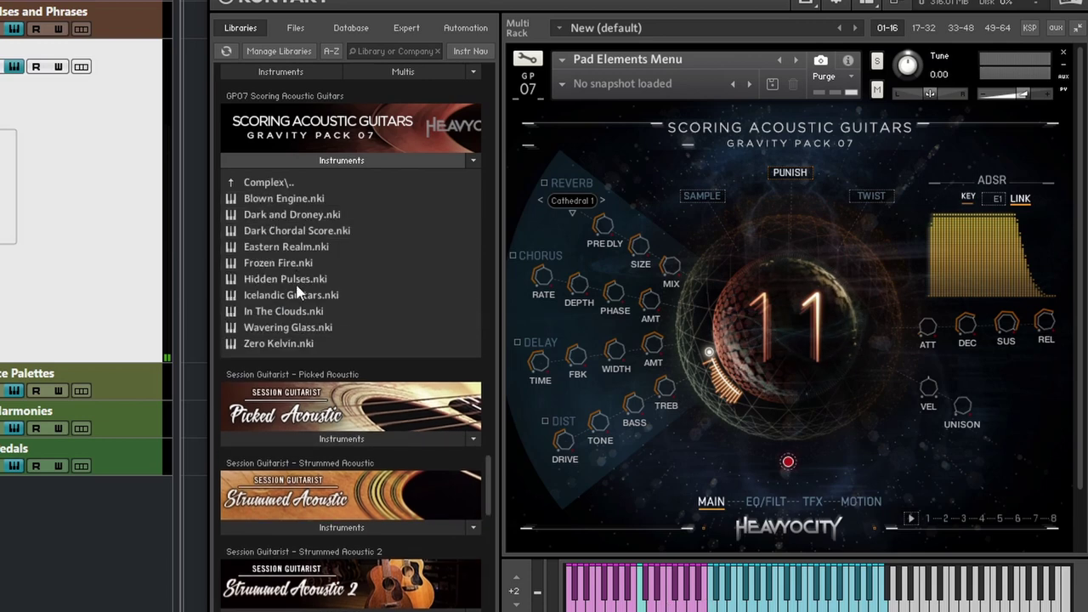
# - Load In The Clouds.nki from the Complex folder over Pad Elements Menu, with its Amb 01 snapshot
pyautogui.moveTo(281, 312); pyautogui.dragTo(813, 306)
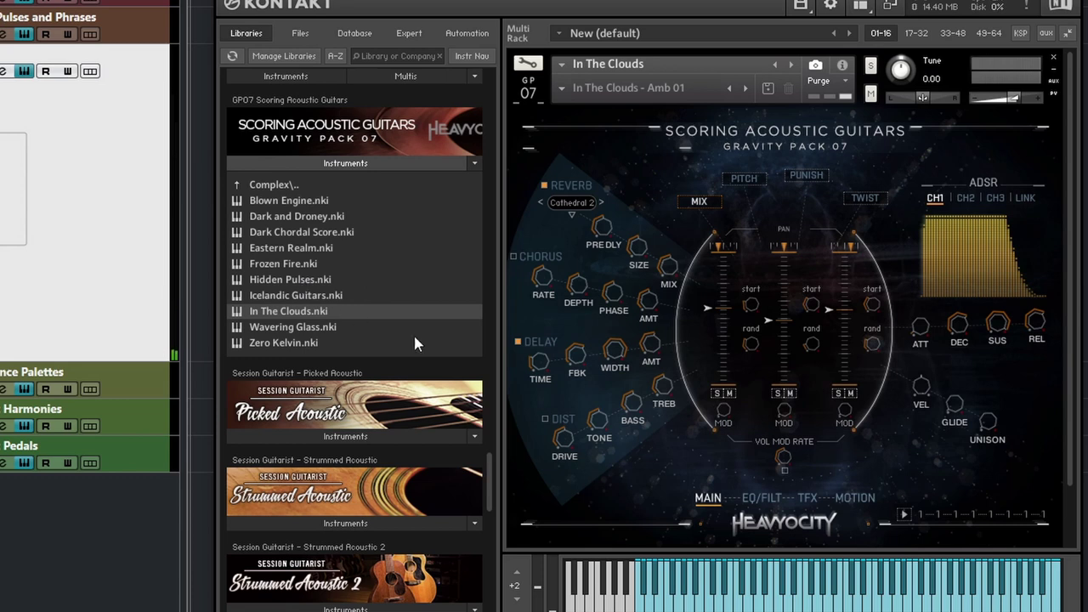
pyautogui.click(268, 184)
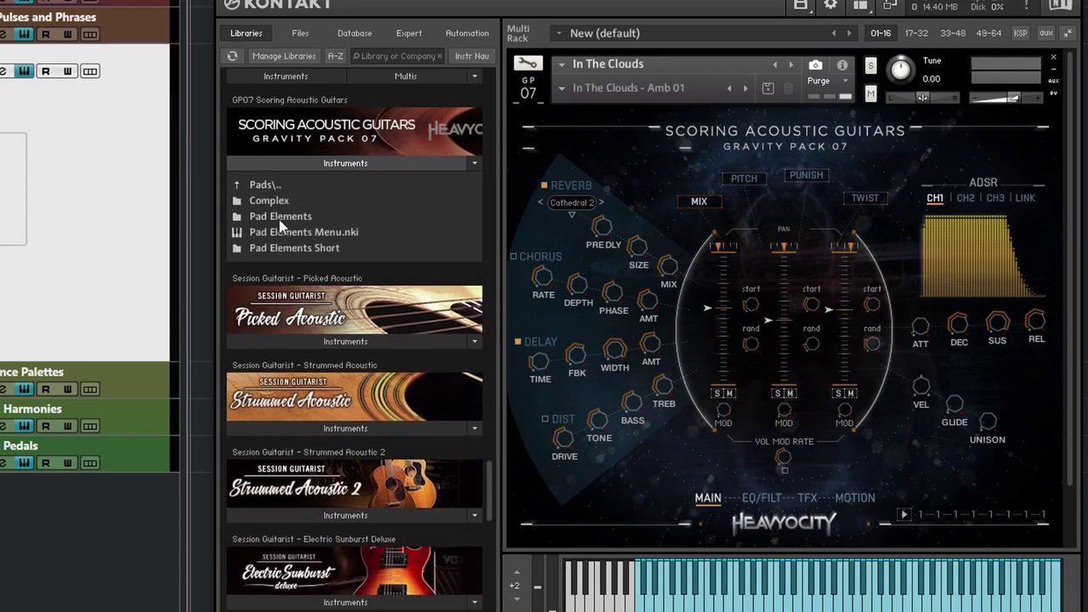
pyautogui.click(279, 218)
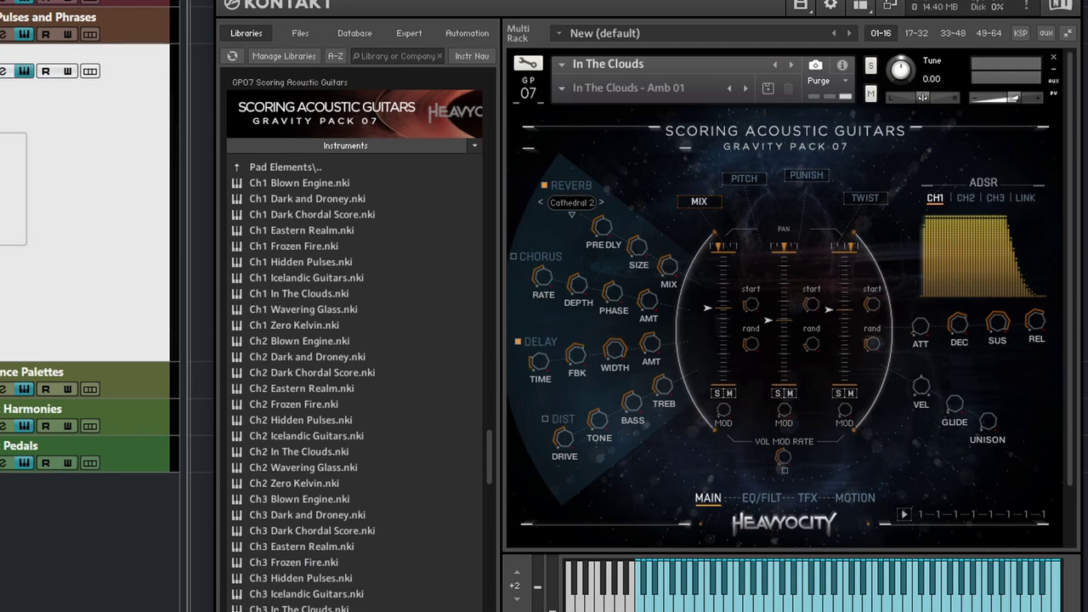
# - Load Ch2 Hidden Pulses Sh from Pad Elements Short, then return the browser to the Pads folder
pyautogui.doubleClick(269, 168)
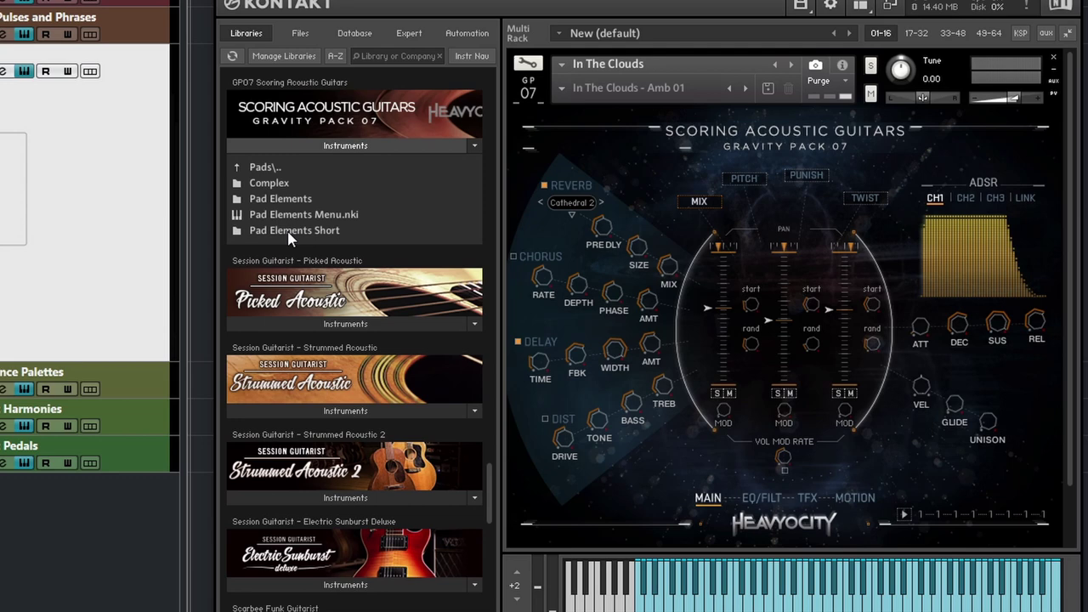
pyautogui.doubleClick(289, 232)
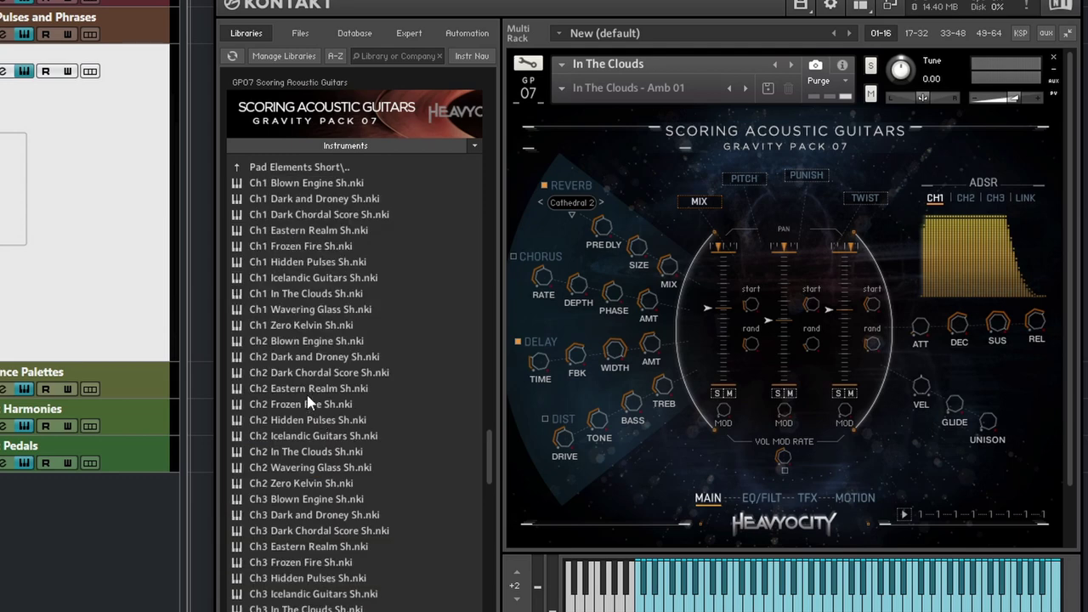
pyautogui.doubleClick(299, 423)
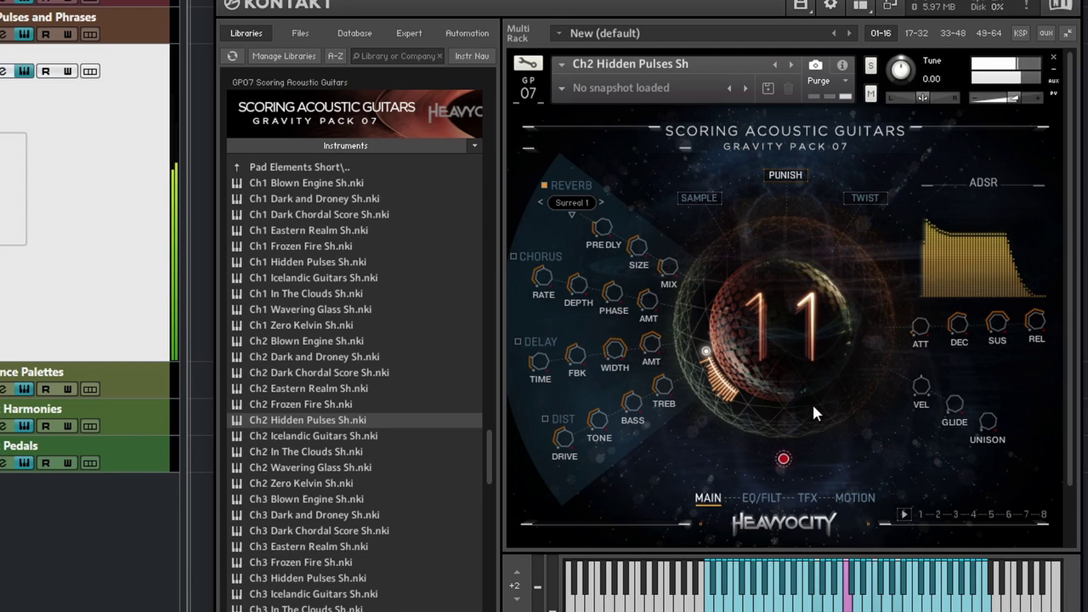
pyautogui.click(270, 169)
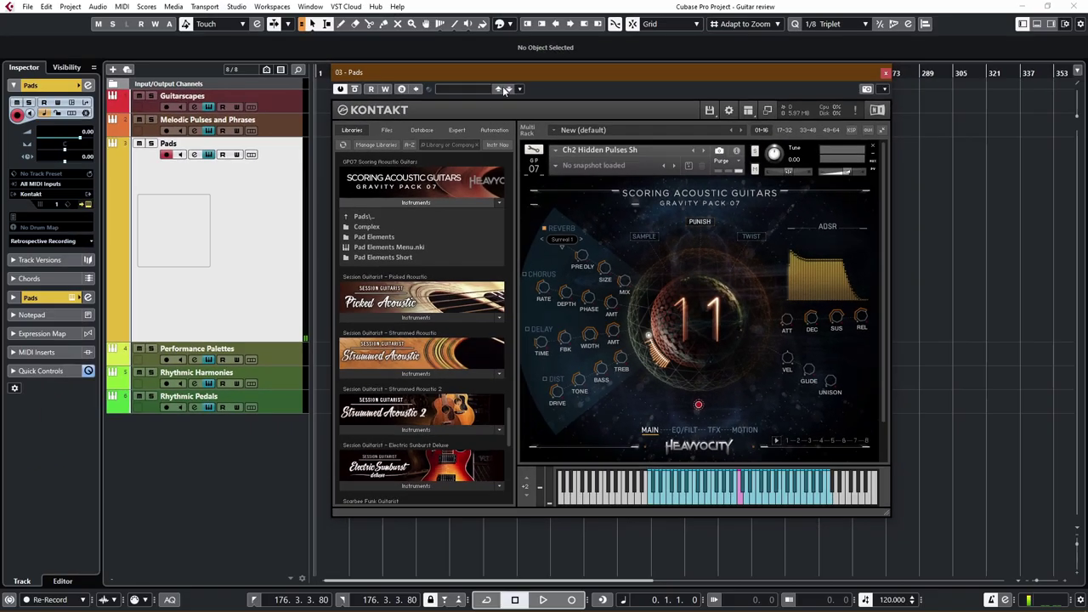
# - Hide the Pads Kontakt and show the Performance Palettes Kontakt holding Em Steel Pulses + Pdl Stk + Phrases
pyautogui.moveTo(478, 72); pyautogui.dragTo(1087, 72)
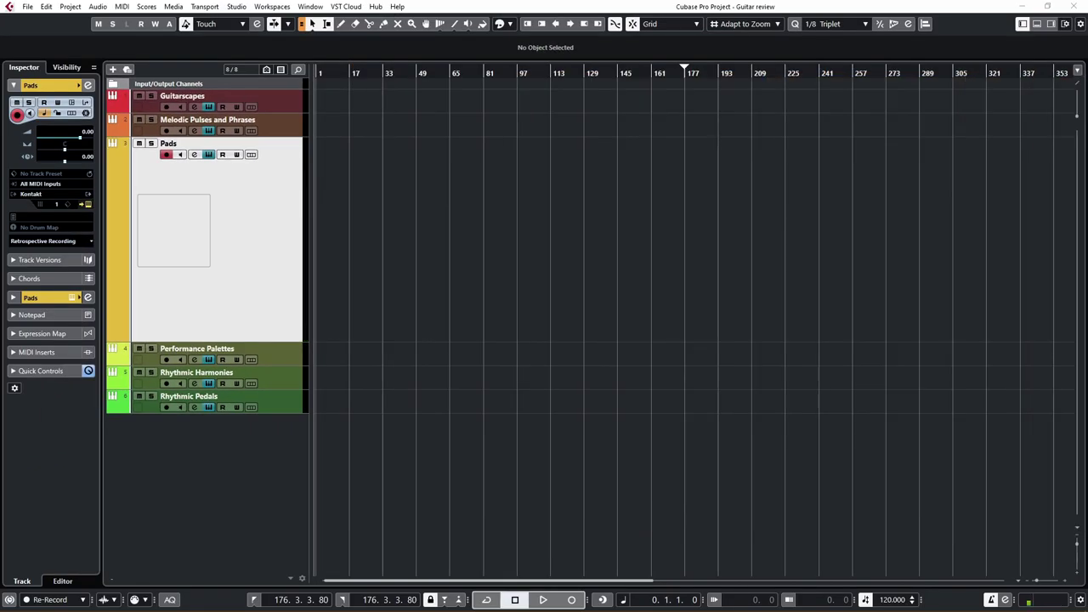
pyautogui.press('Down')
pyautogui.moveTo(1084, 93); pyautogui.dragTo(504, 92)
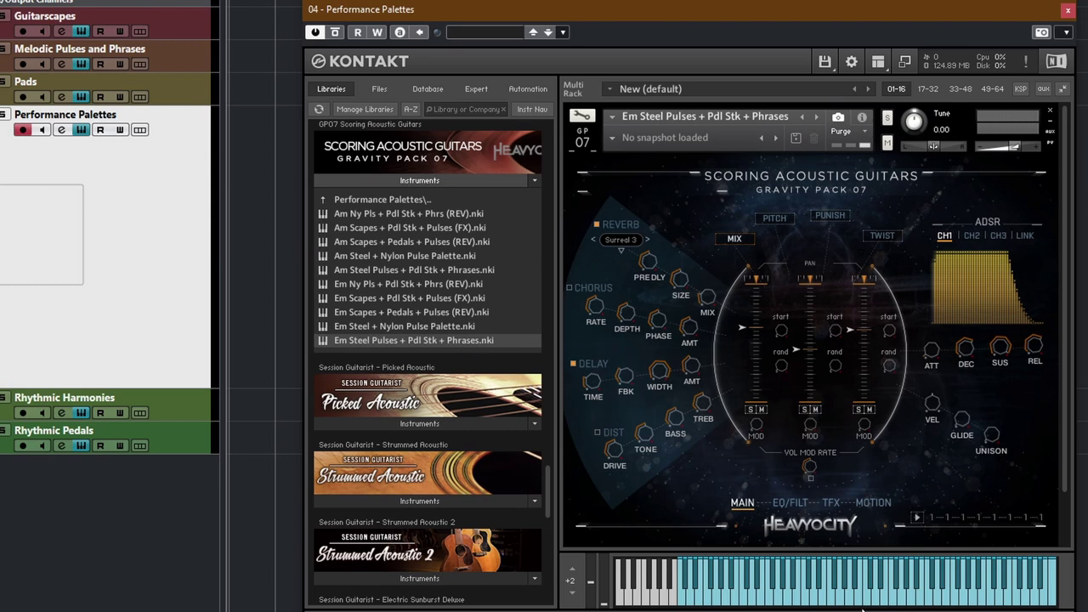
# - Play several notes of the Performance Palettes patch, return the browser to the top level, and hide Kontakt
pyautogui.click(837, 598)
pyautogui.click(982, 593)
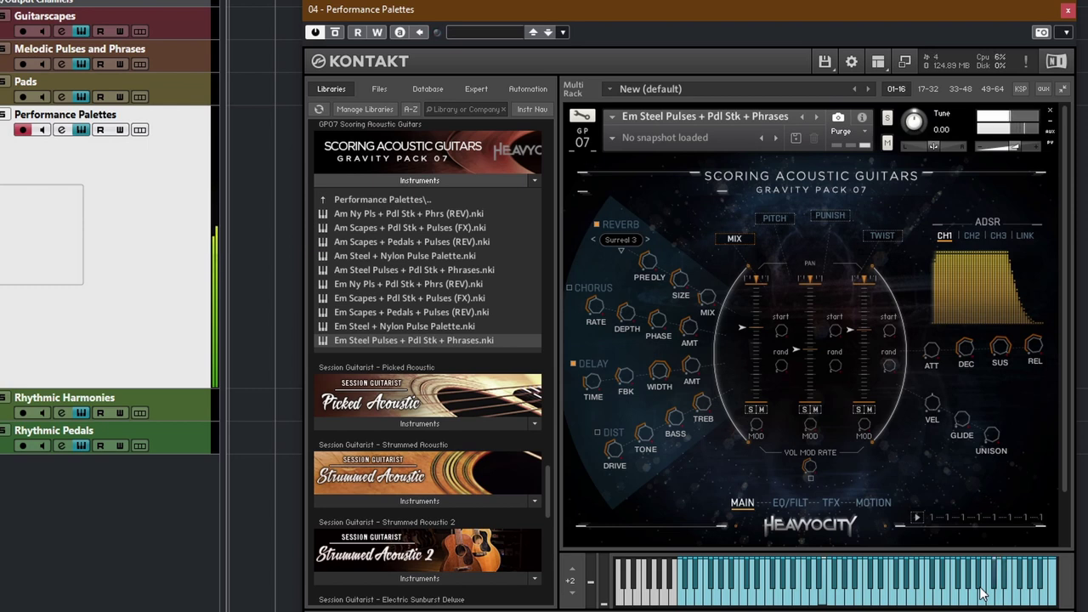
pyautogui.click(982, 592)
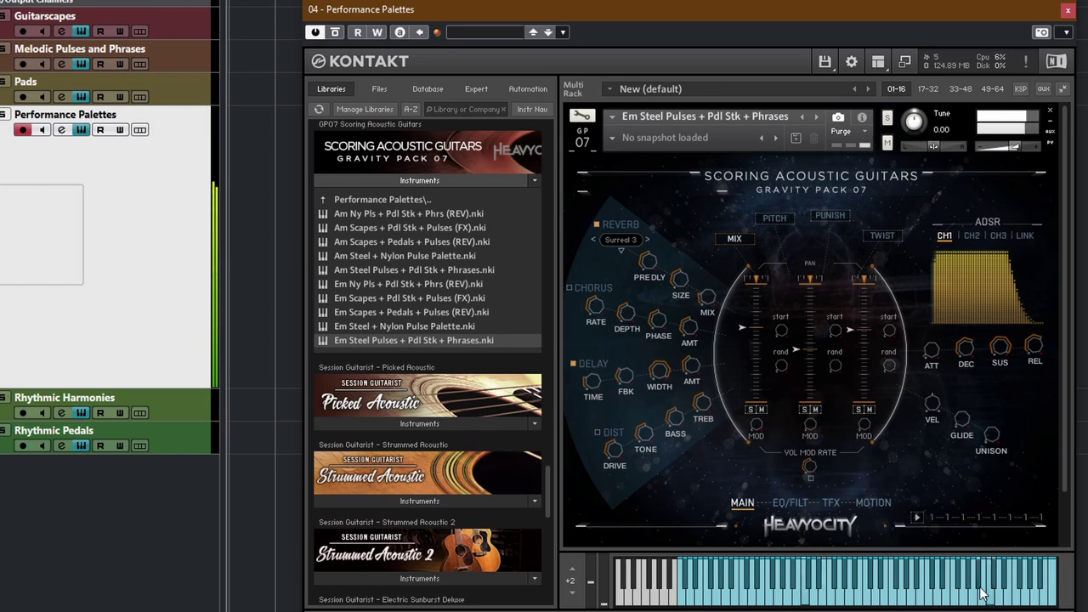
pyautogui.click(982, 593)
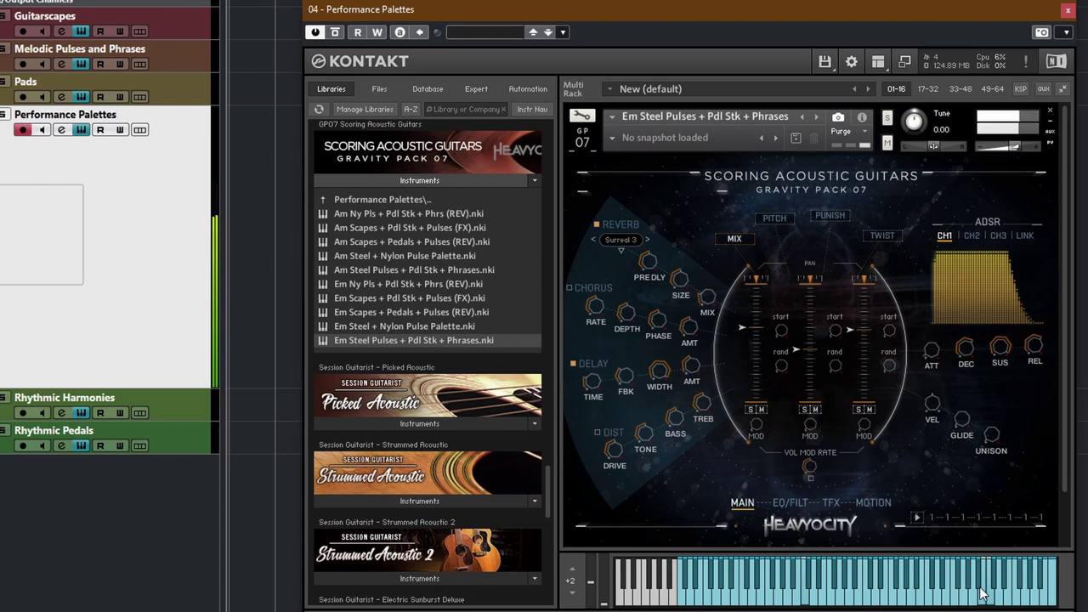
pyautogui.click(982, 593)
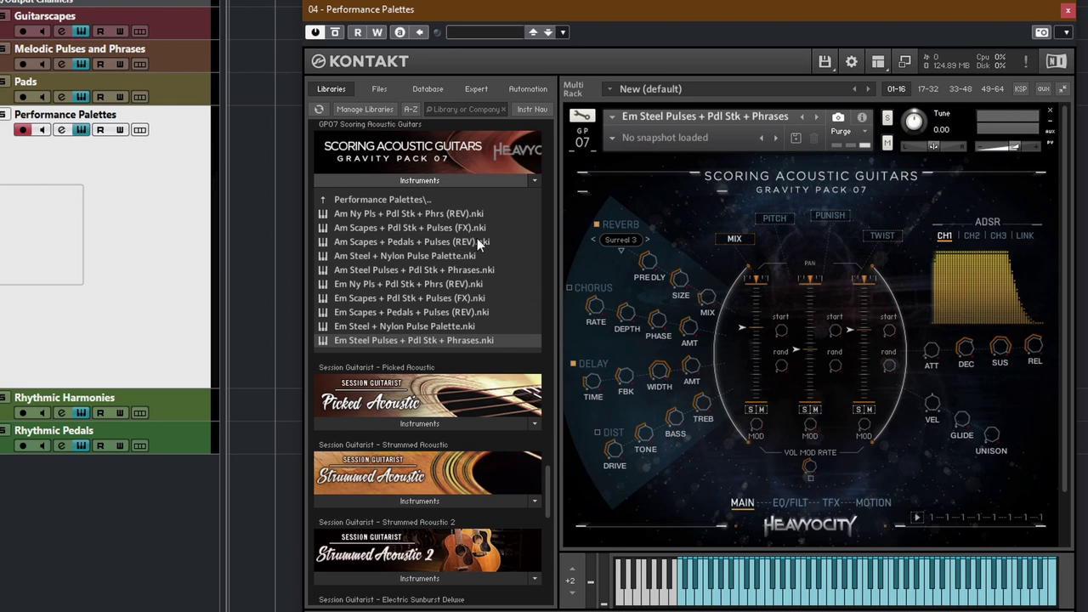
pyautogui.click(344, 198)
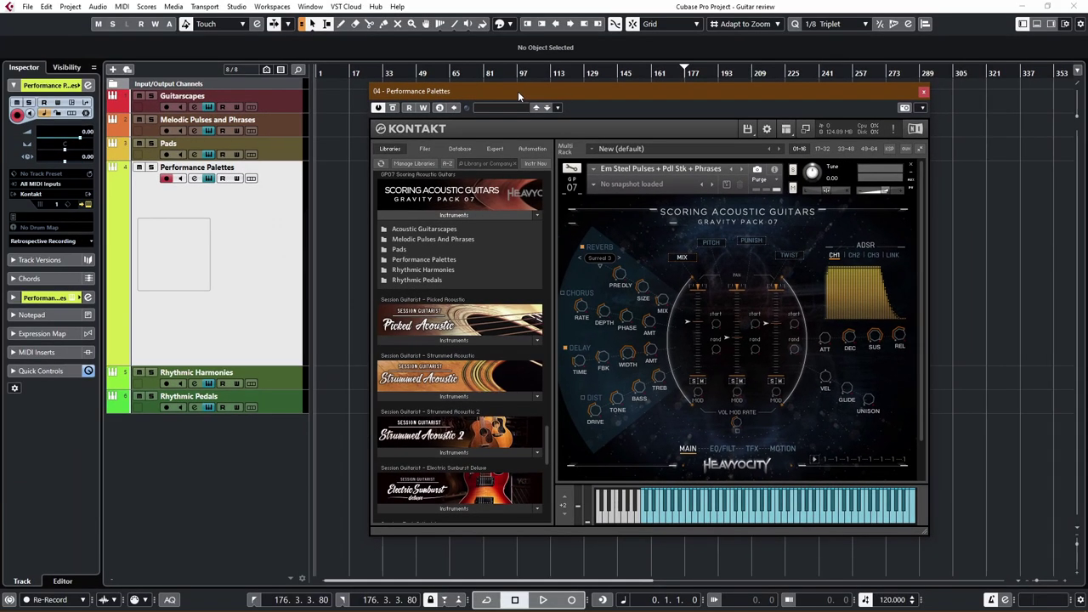
pyautogui.moveTo(518, 91); pyautogui.dragTo(1087, 89)
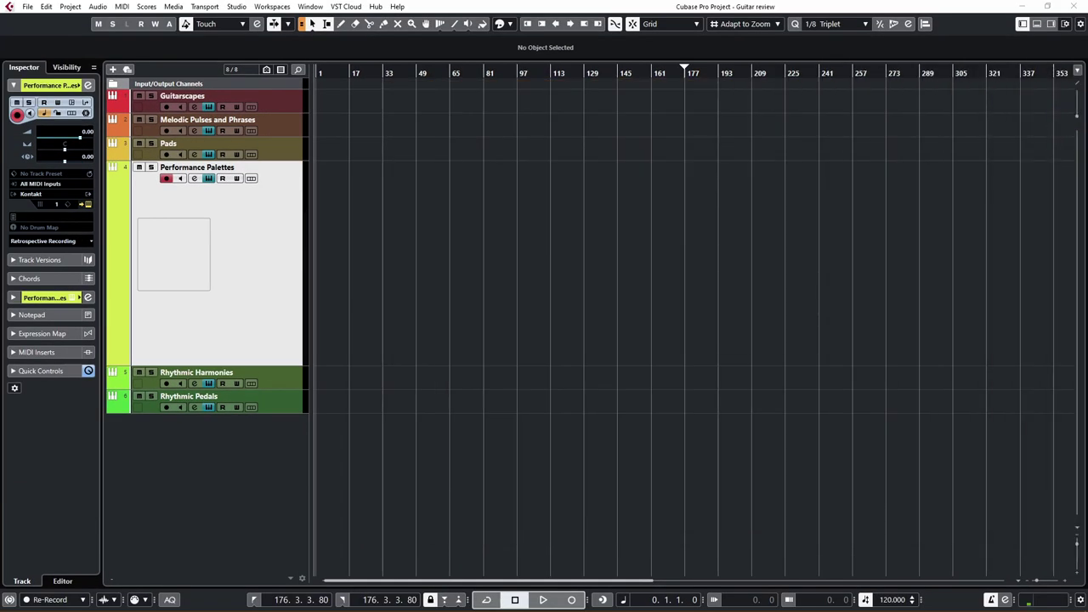
# - Select Rhythmic Harmonies, show and audition its Rhythmic Harmony 03 (Nylon) Kontakt, then hide it again
pyautogui.click(255, 377)
pyautogui.moveTo(1087, 88); pyautogui.dragTo(492, 89)
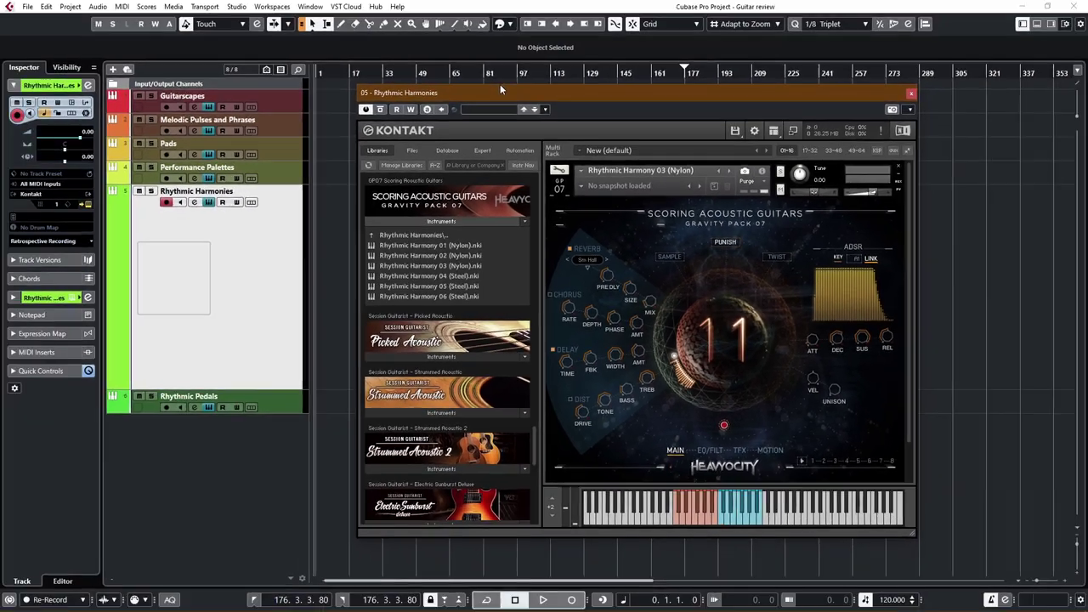
pyautogui.moveTo(543, 14); pyautogui.dragTo(1087, 128)
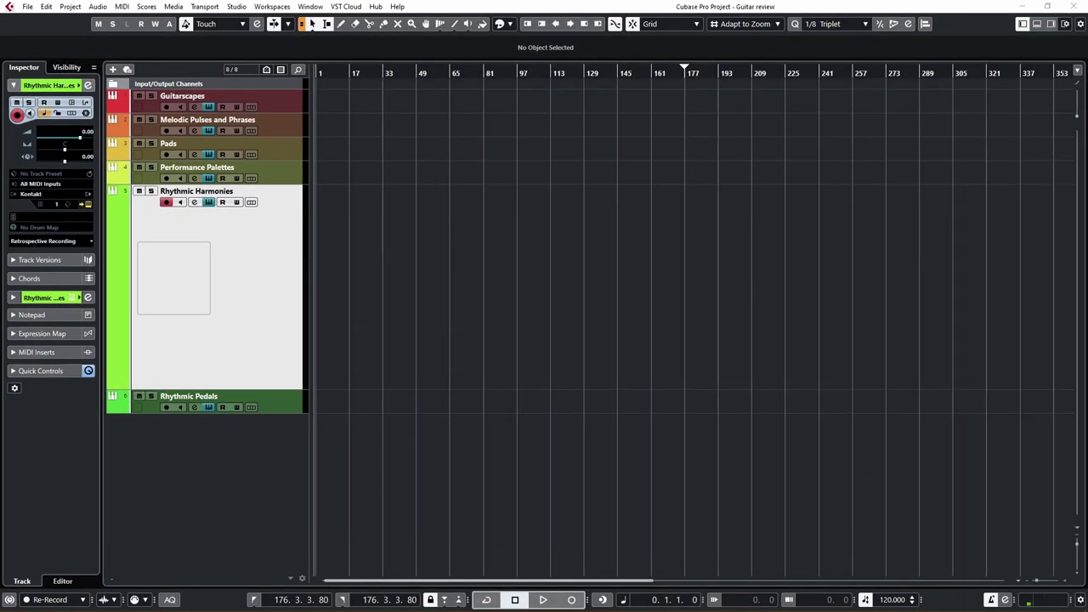
# - Select the Rhythmic Pedals track and show its Kontakt holding Rhythmic Pedal Menu (A)
pyautogui.press('Down')
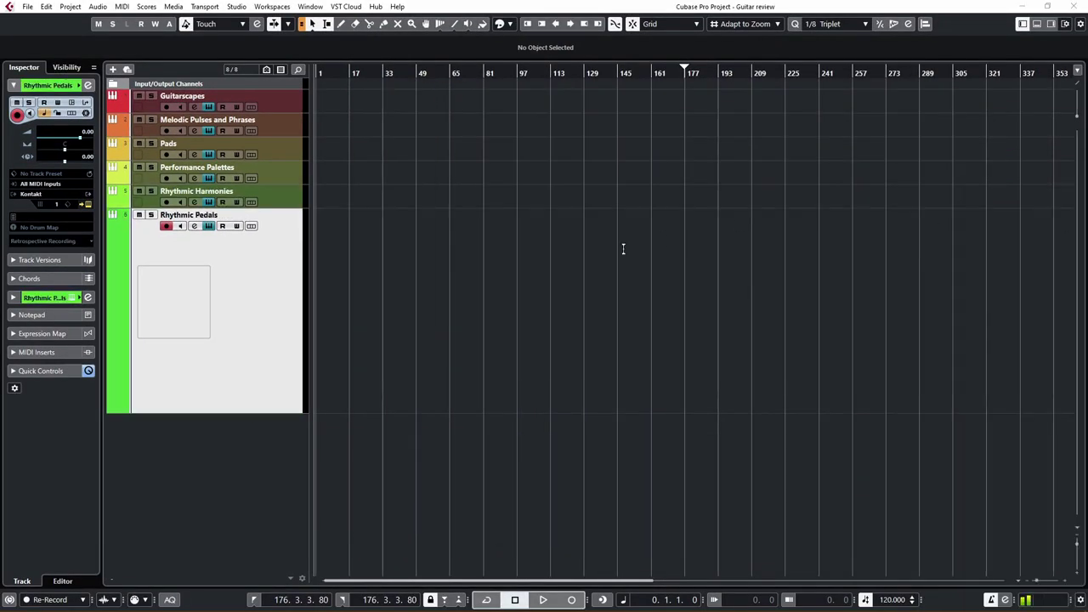
pyautogui.moveTo(1087, 128); pyautogui.dragTo(449, 56)
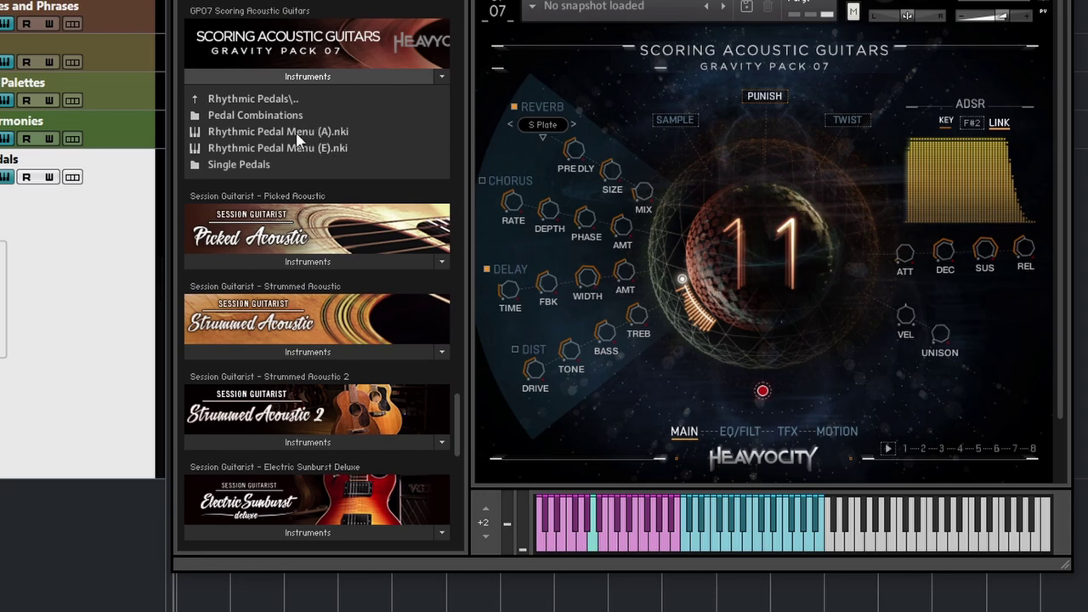
# - Load Rhythmic Pedal 06 (Nylon) from Single Pedals, then close the Rhythmic Pedals Kontakt window
pyautogui.doubleClick(238, 163)
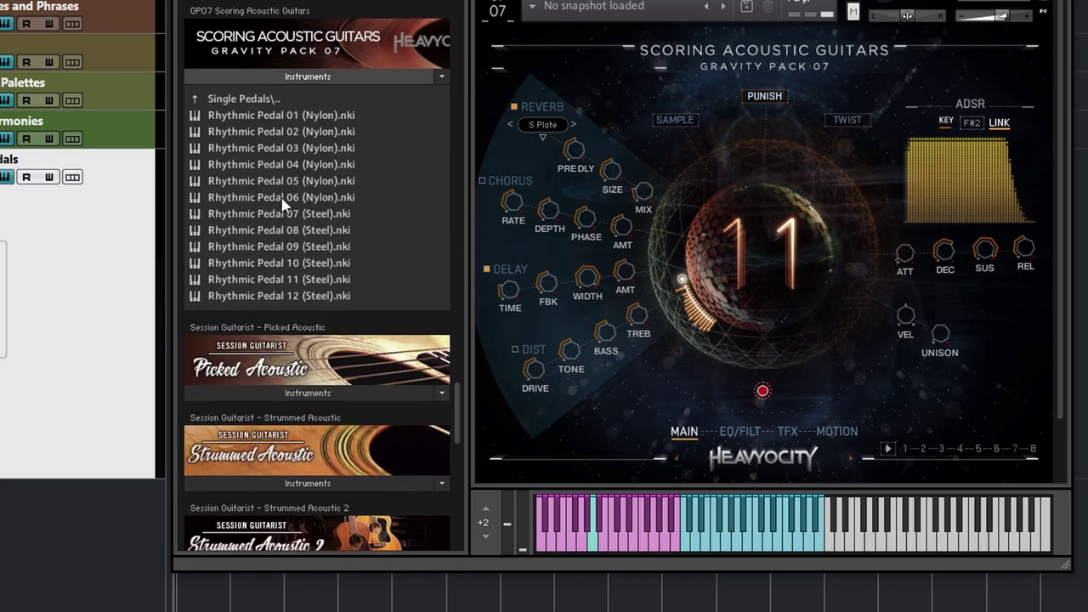
pyautogui.moveTo(265, 196); pyautogui.dragTo(733, 250)
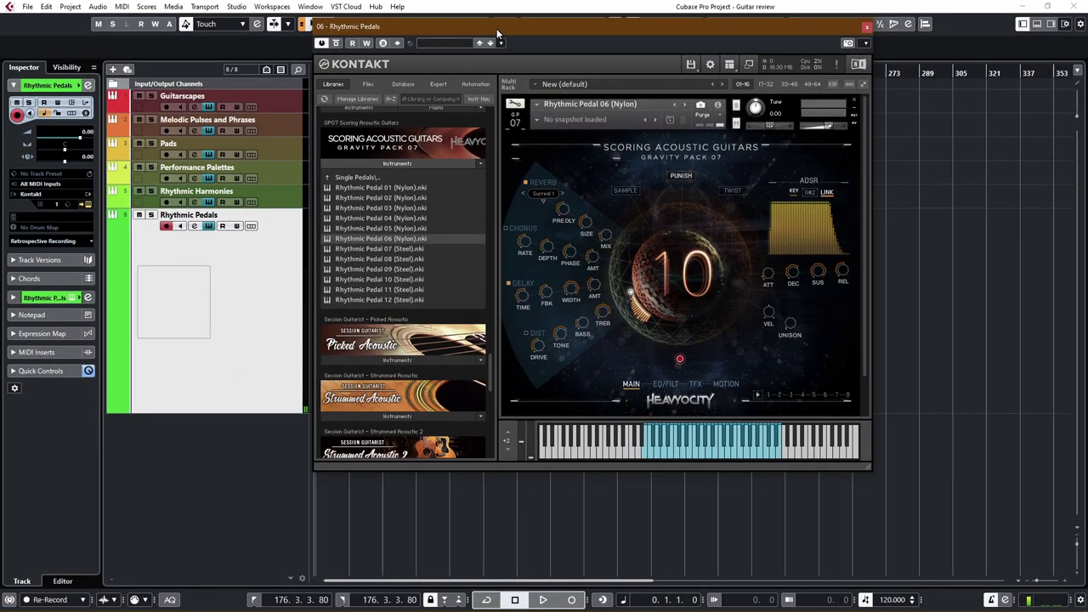
pyautogui.hotkey('ctrl', 'w')
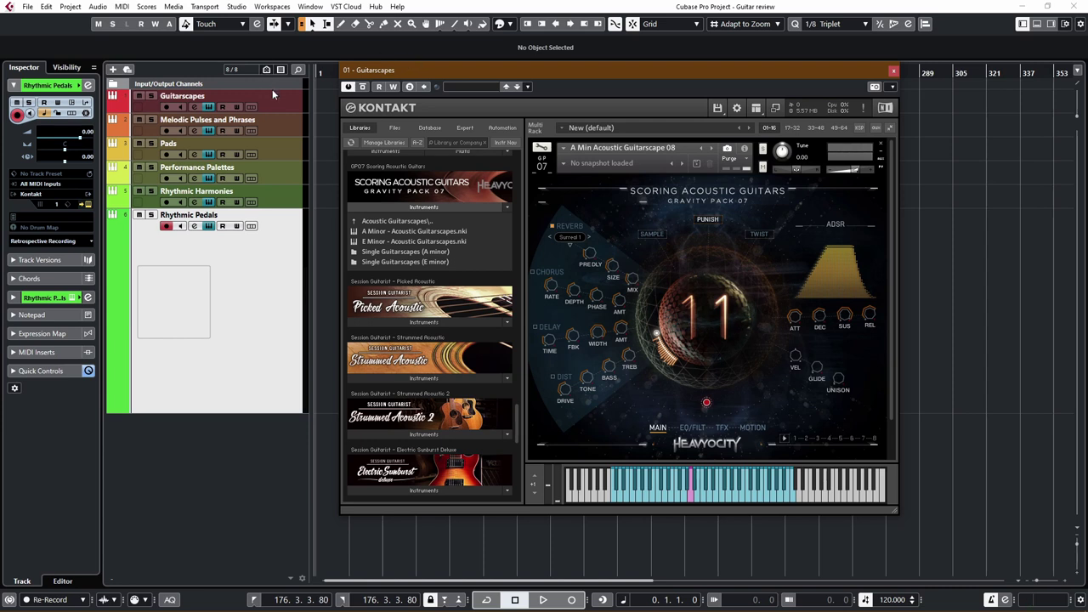
# - Select the Guitarscapes track and nudge its Kontakt window slightly upward
pyautogui.click(278, 100)
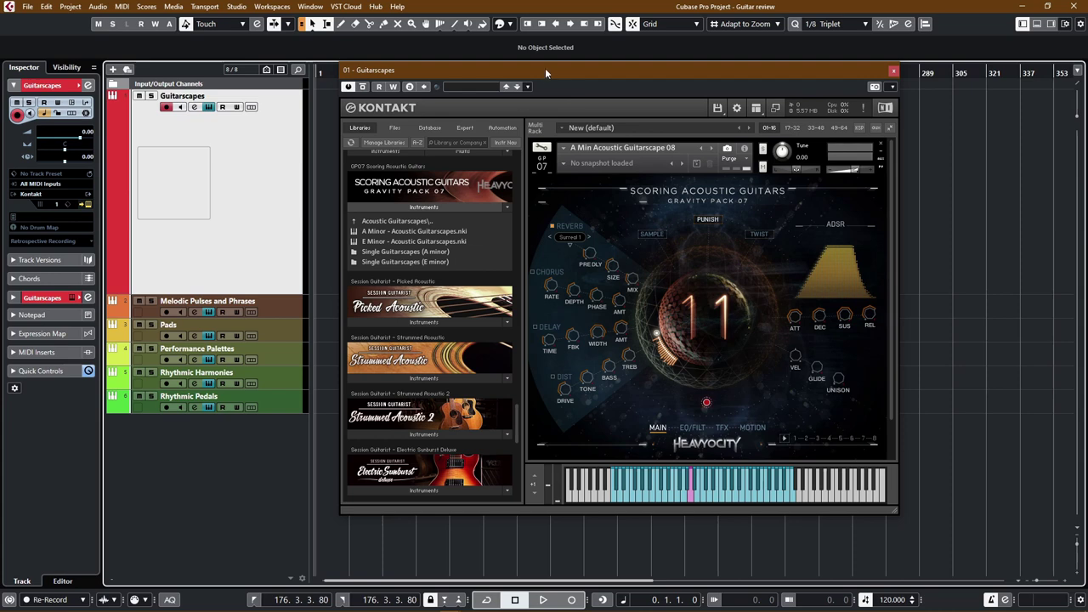
pyautogui.moveTo(545, 71)
pyautogui.mouseDown()
pyautogui.moveTo(514, 44)
pyautogui.moveTo(545, 53)
pyautogui.mouseUp()
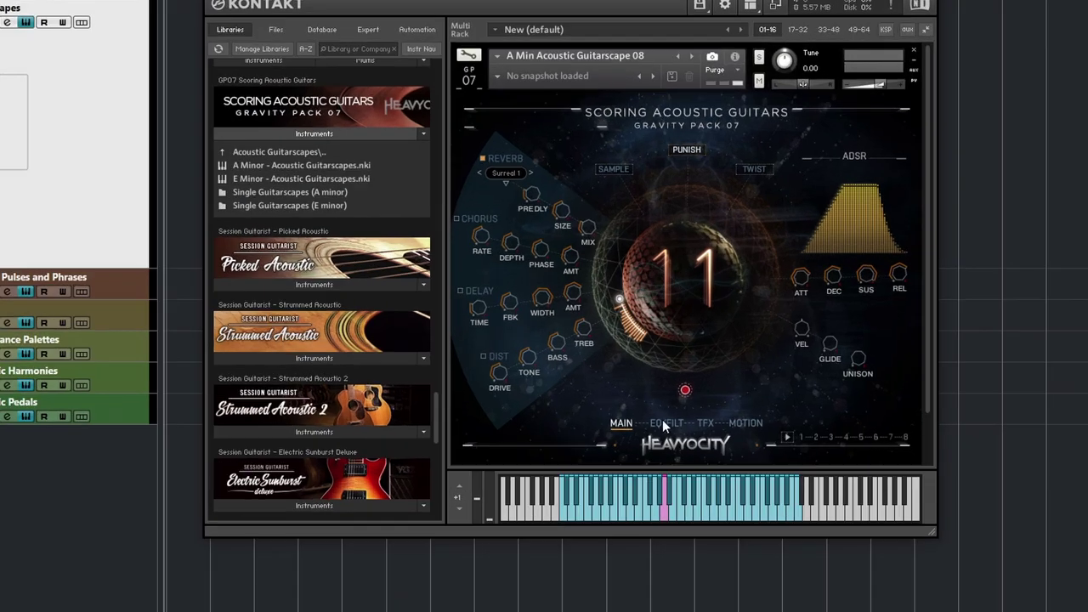
# - On Kontakt's TFX page, shift the keyboard range up an octave and enable the DIST effect
pyautogui.click(703, 411)
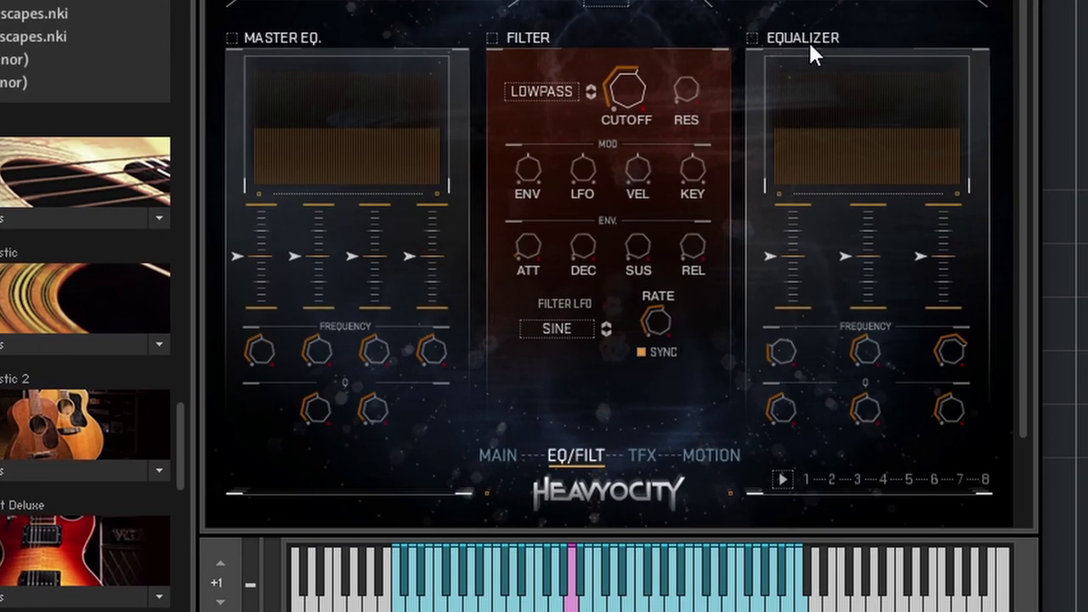
pyautogui.click(643, 457)
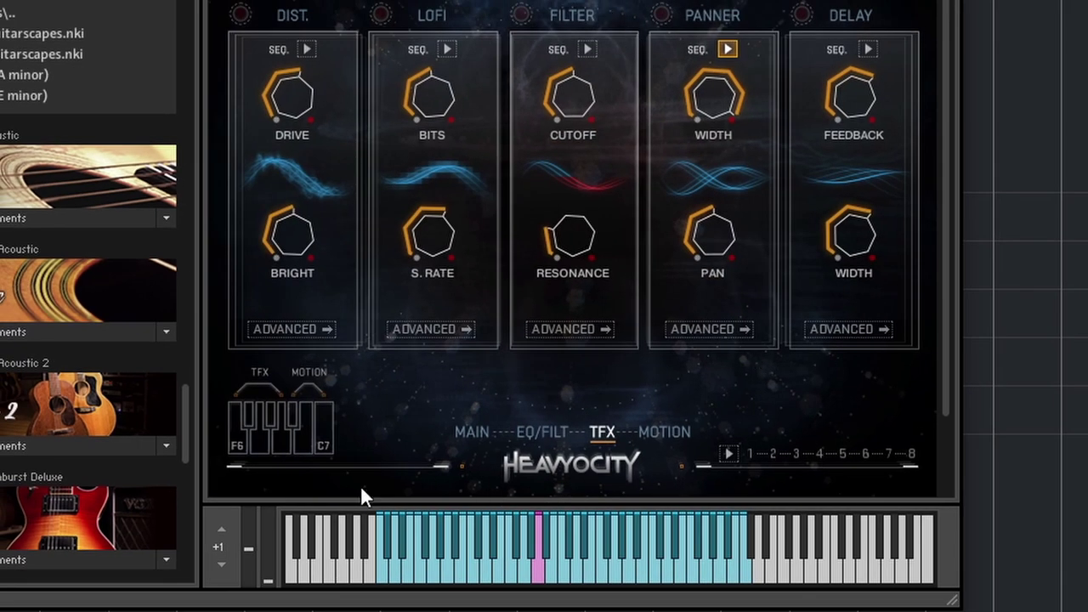
pyautogui.click(220, 529)
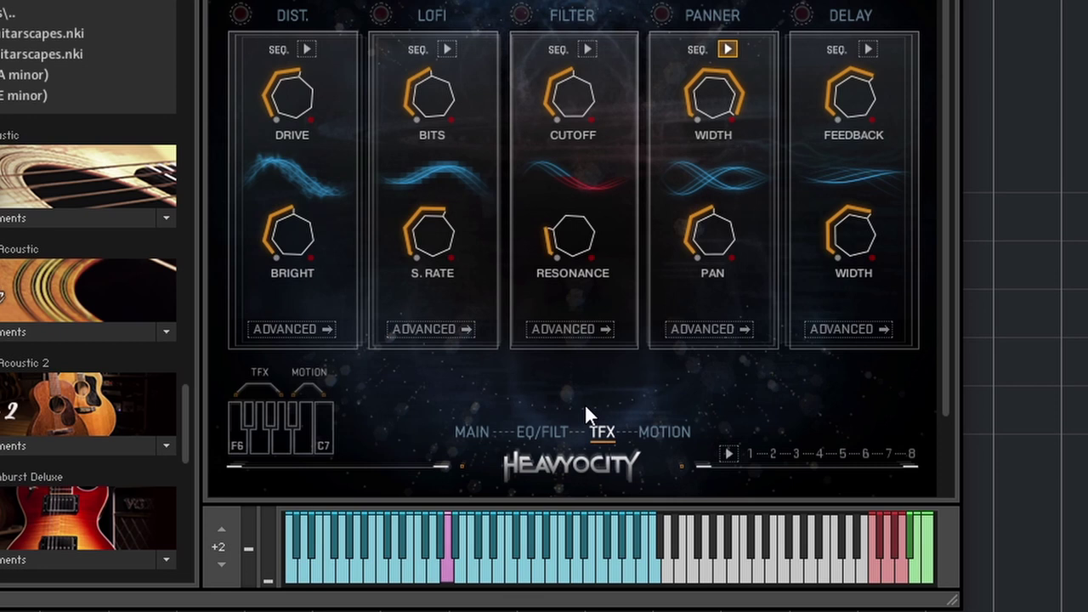
pyautogui.click(875, 569)
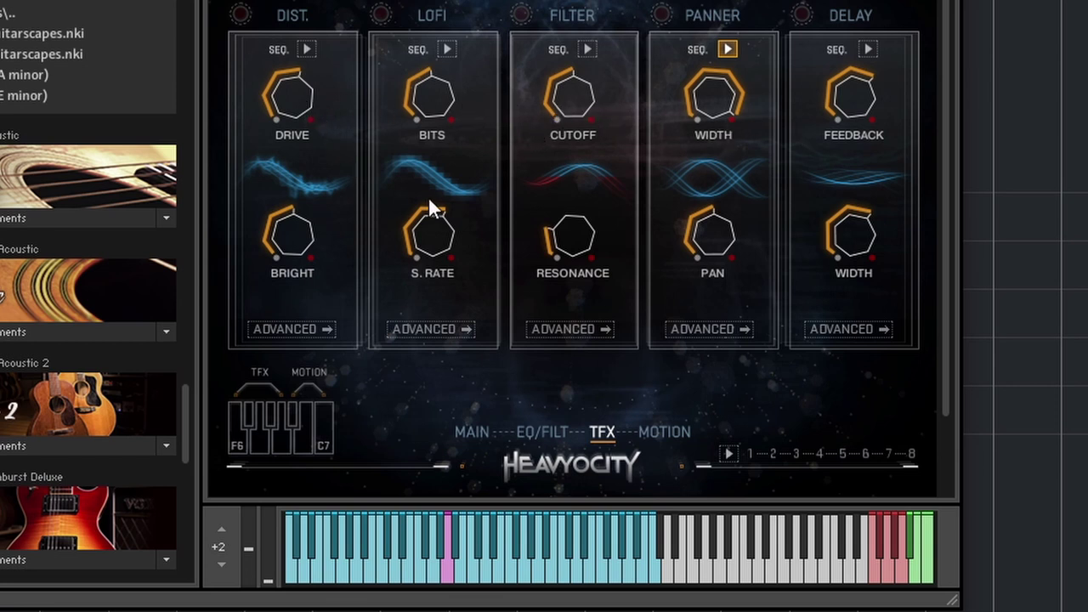
# - In DIST. ADVANCED, redraw and randomize the Drive and Bright step sequences, then show the Motion page
pyautogui.click(289, 330)
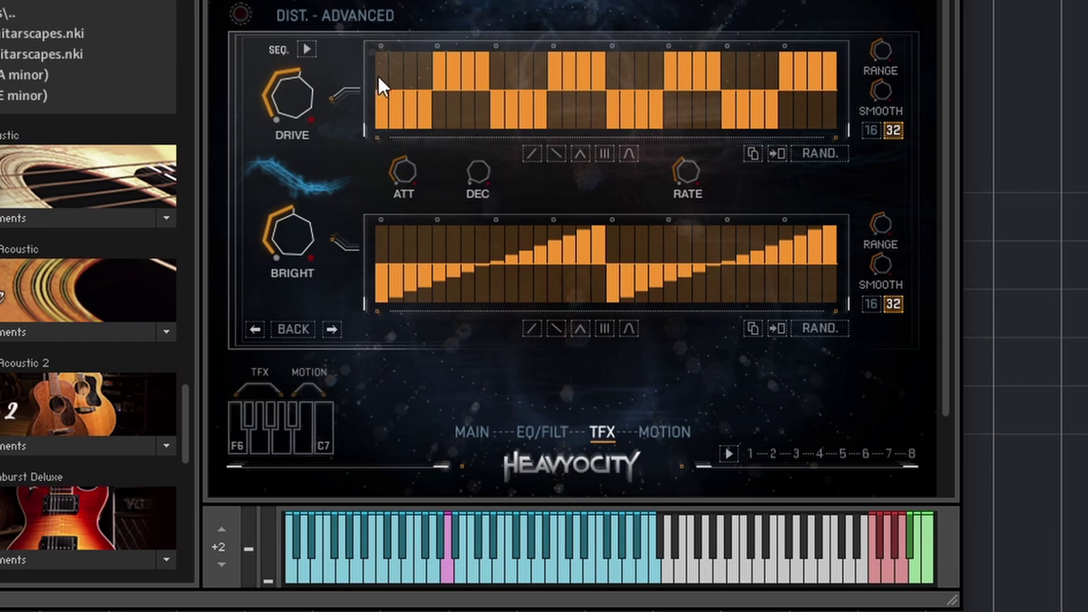
pyautogui.moveTo(382, 91)
pyautogui.mouseDown()
pyautogui.moveTo(532, 70)
pyautogui.moveTo(578, 121)
pyautogui.moveTo(680, 106)
pyautogui.moveTo(819, 111)
pyautogui.mouseUp()
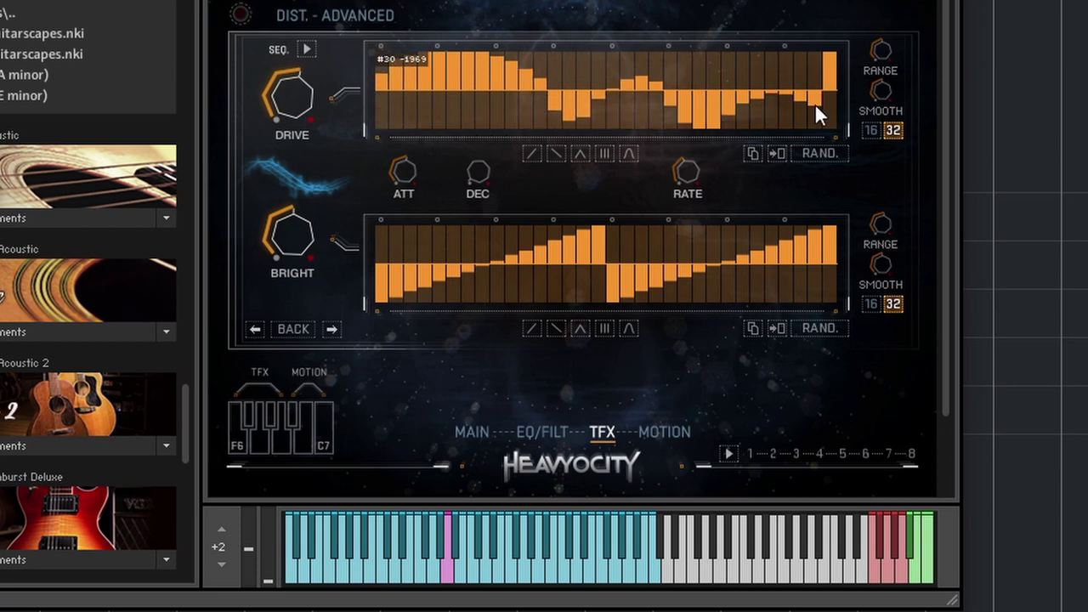
pyautogui.click(808, 155)
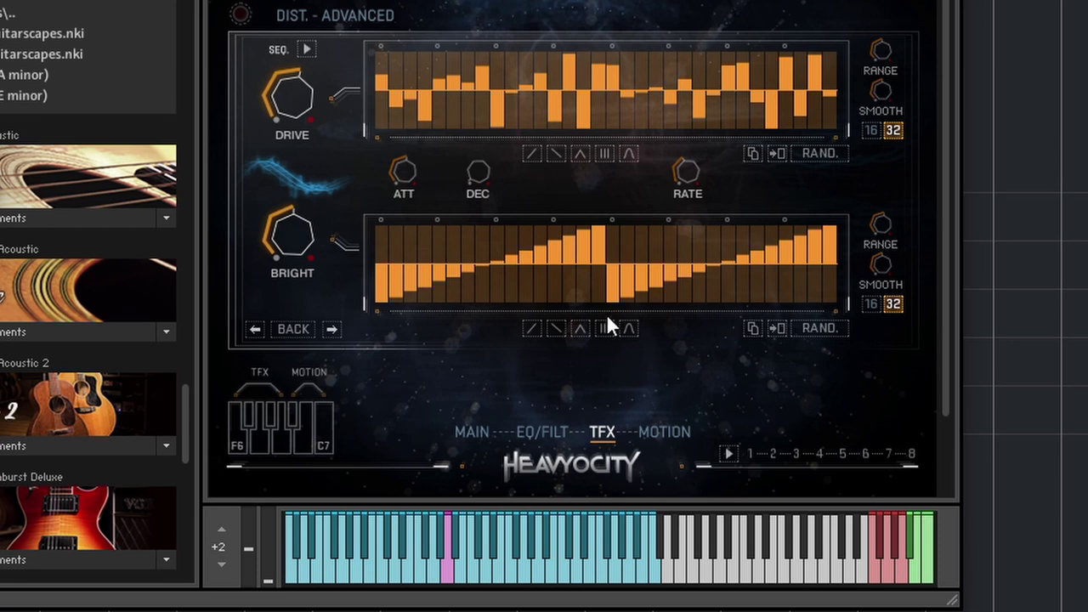
pyautogui.click(812, 331)
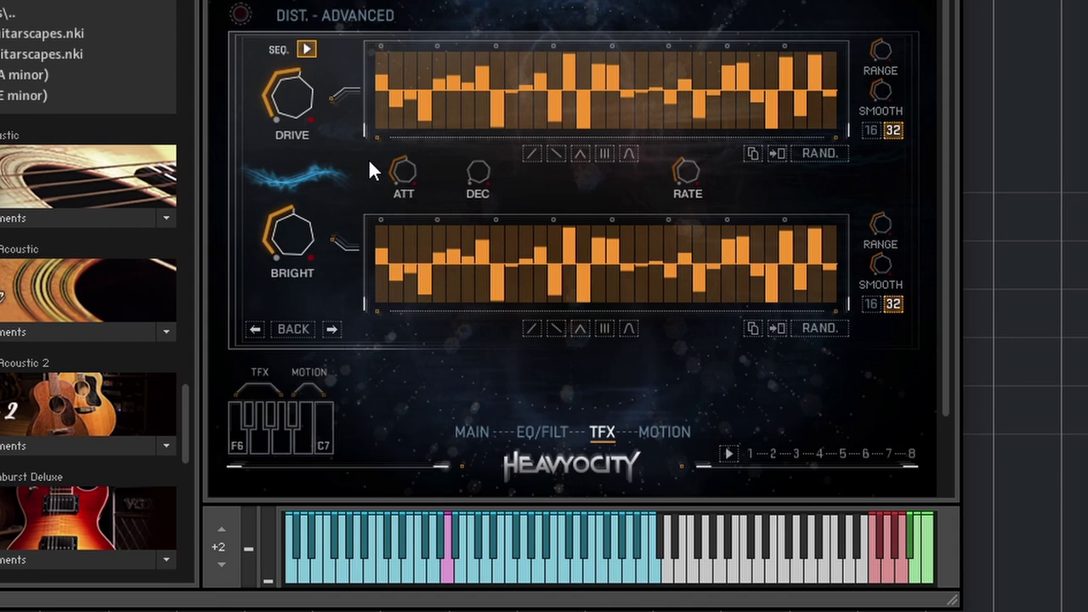
pyautogui.click(649, 435)
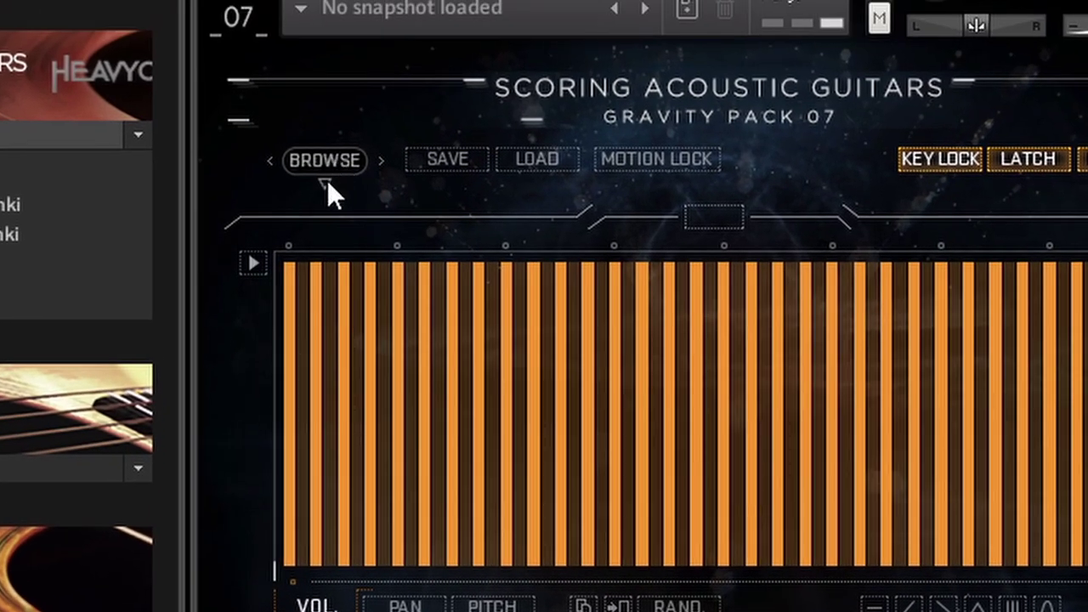
# - Browse to Complex > Rhythmic > Pulse and load Advanced 16th Feel 03.nka as the motion pattern
pyautogui.click(326, 166)
pyautogui.click(380, 270)
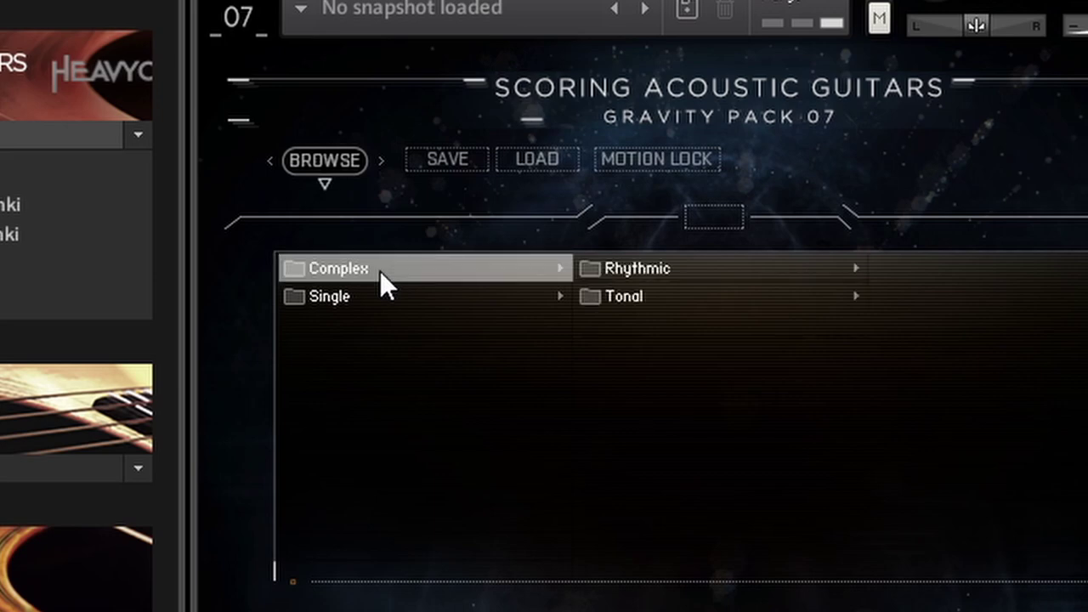
pyautogui.click(665, 267)
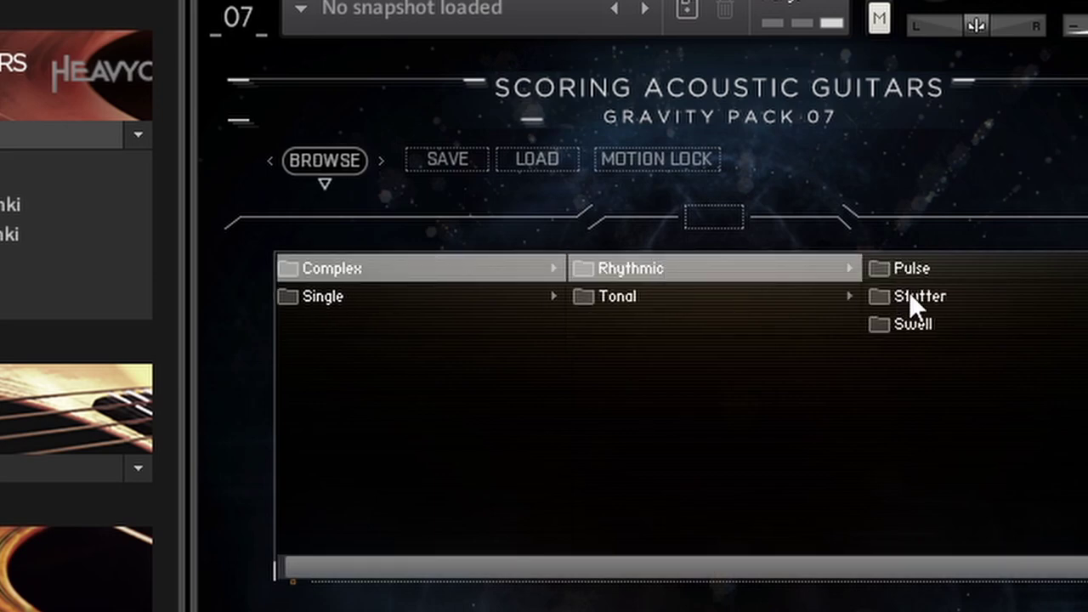
pyautogui.click(978, 269)
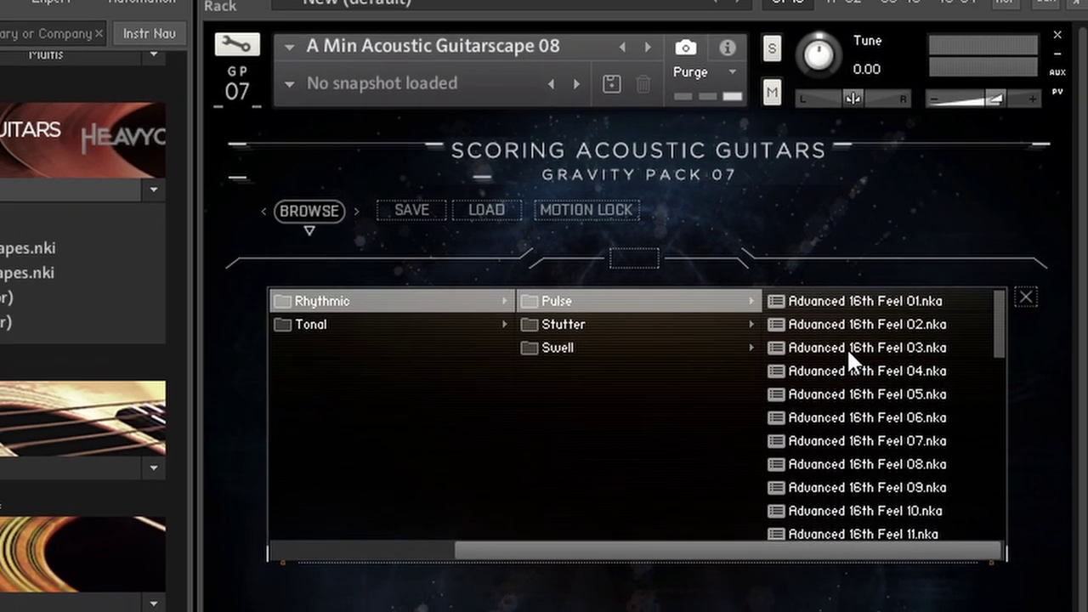
pyautogui.click(973, 332)
pyautogui.doubleClick(849, 349)
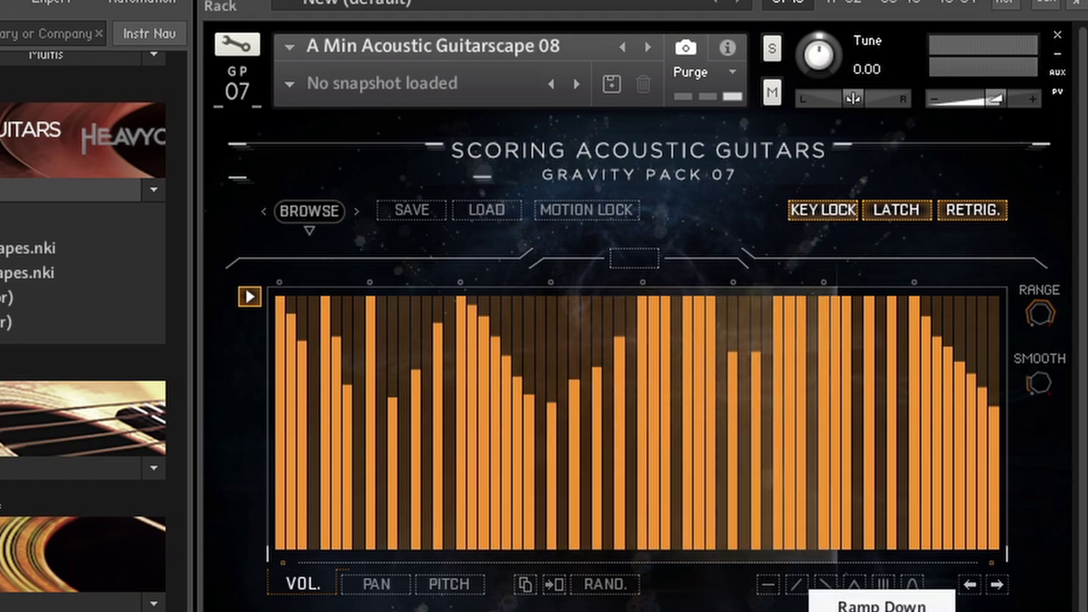
# - Apply the Ramp Down shape to the volume sequence and extend the chain to steps 1–4
pyautogui.click(829, 591)
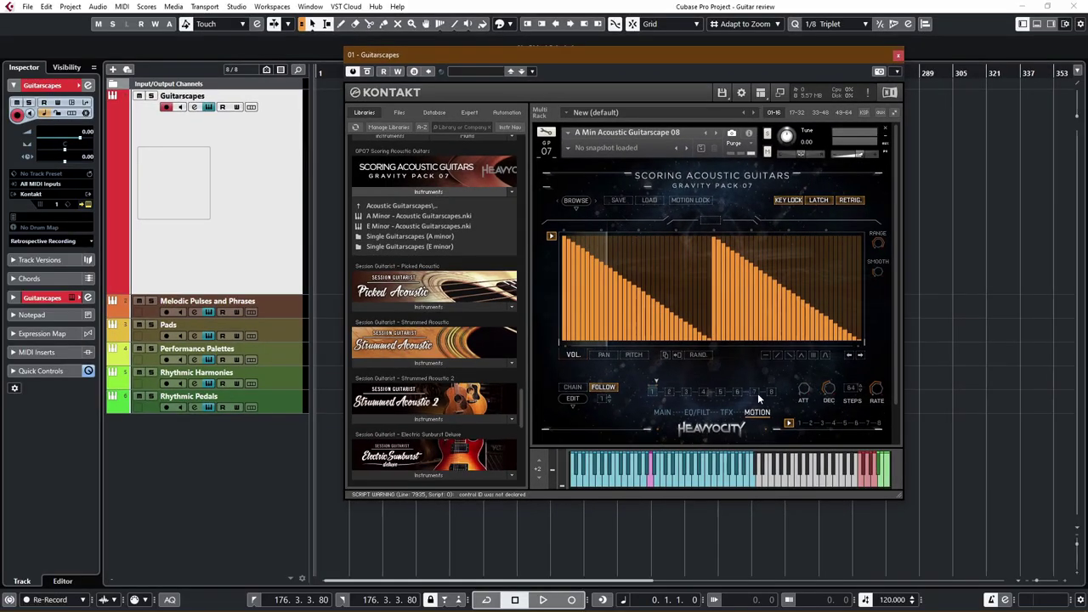
pyautogui.moveTo(657, 380); pyautogui.dragTo(721, 385)
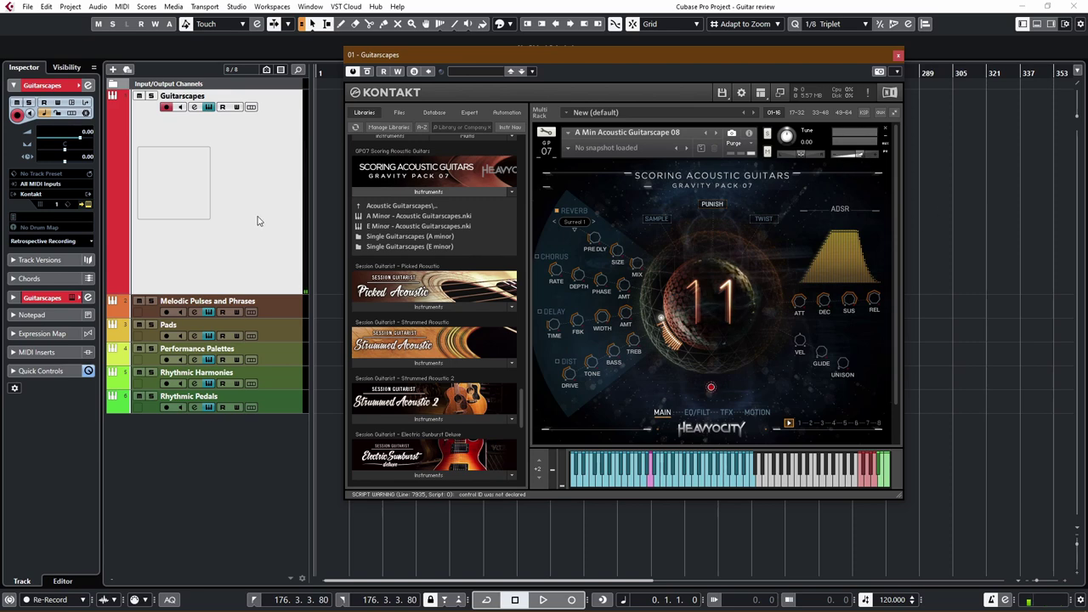
# - Drag the Kontakt '01 - Guitarscapes' window up and to the left
pyautogui.moveTo(544, 56); pyautogui.dragTo(526, 29)
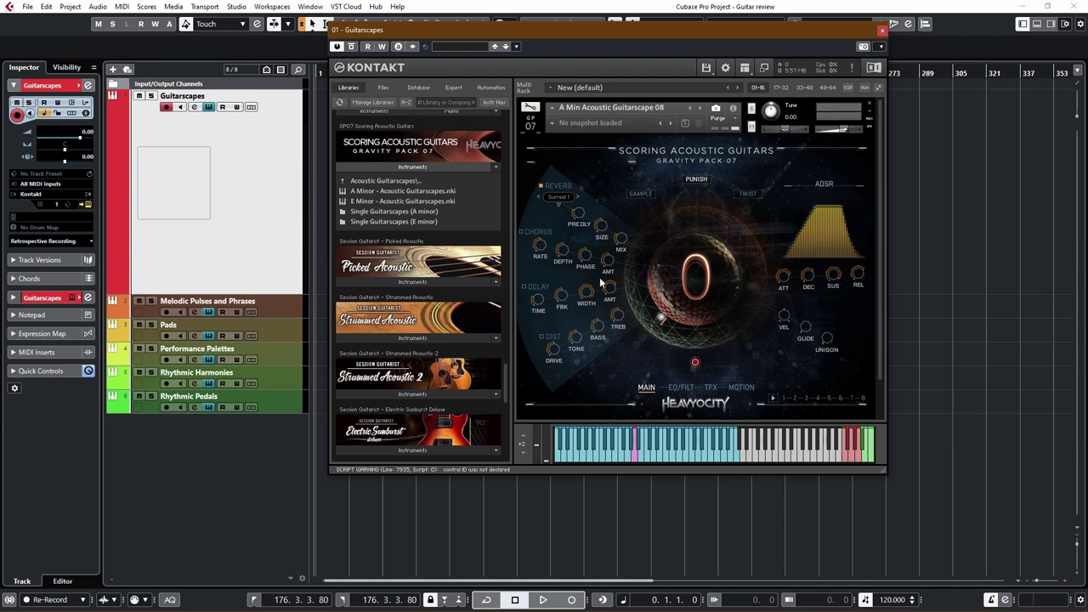
# - Load Am Scapes + Pedals + Pulses (REV).nki from Performance Palettes, replacing the current instrument, then return to the folder list
pyautogui.click(366, 181)
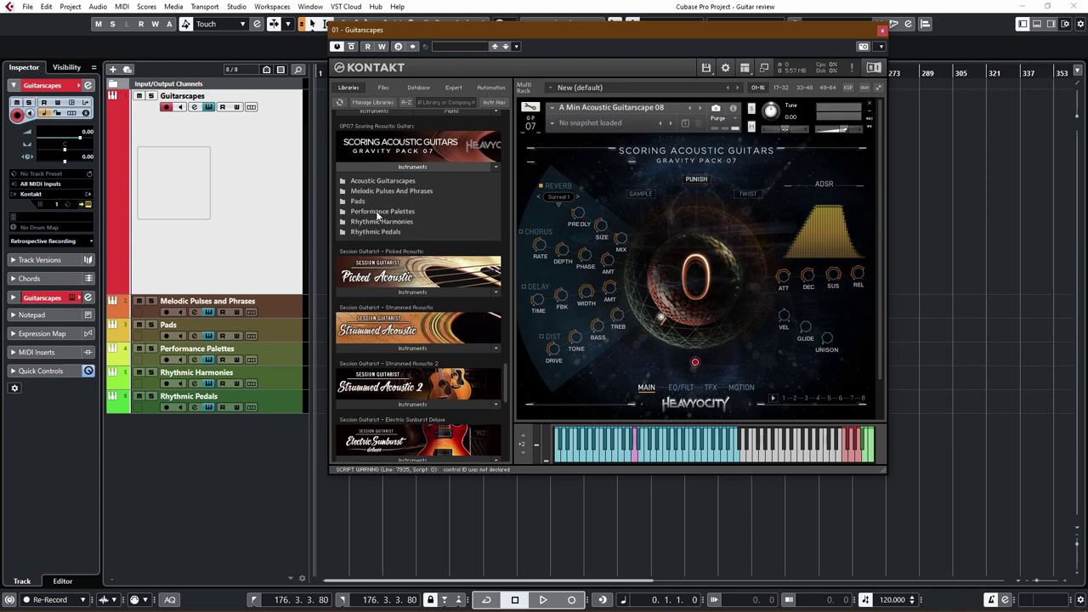
pyautogui.click(379, 213)
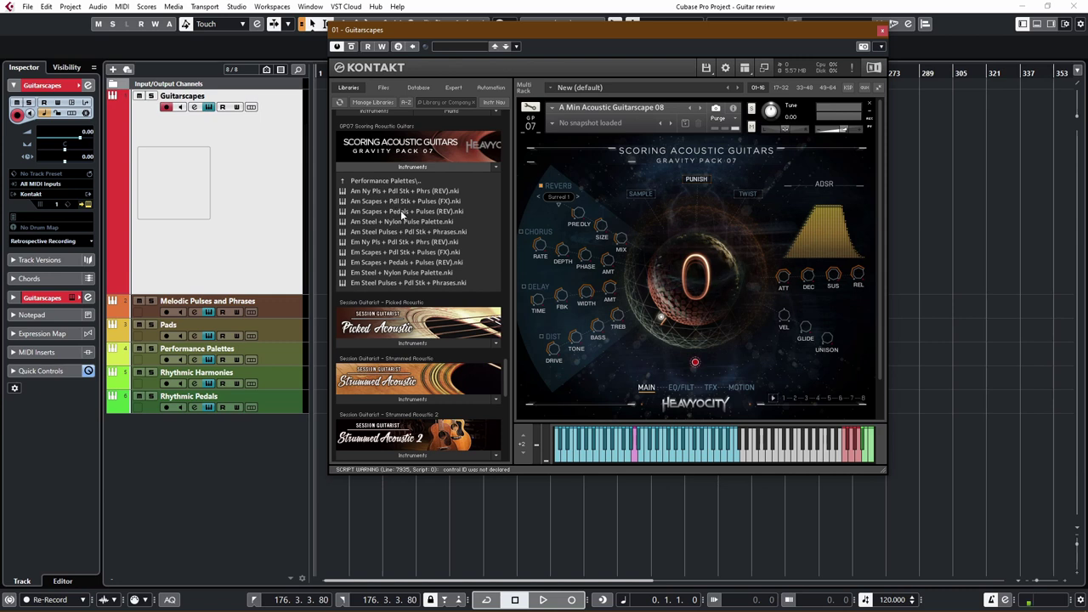
pyautogui.click(400, 211)
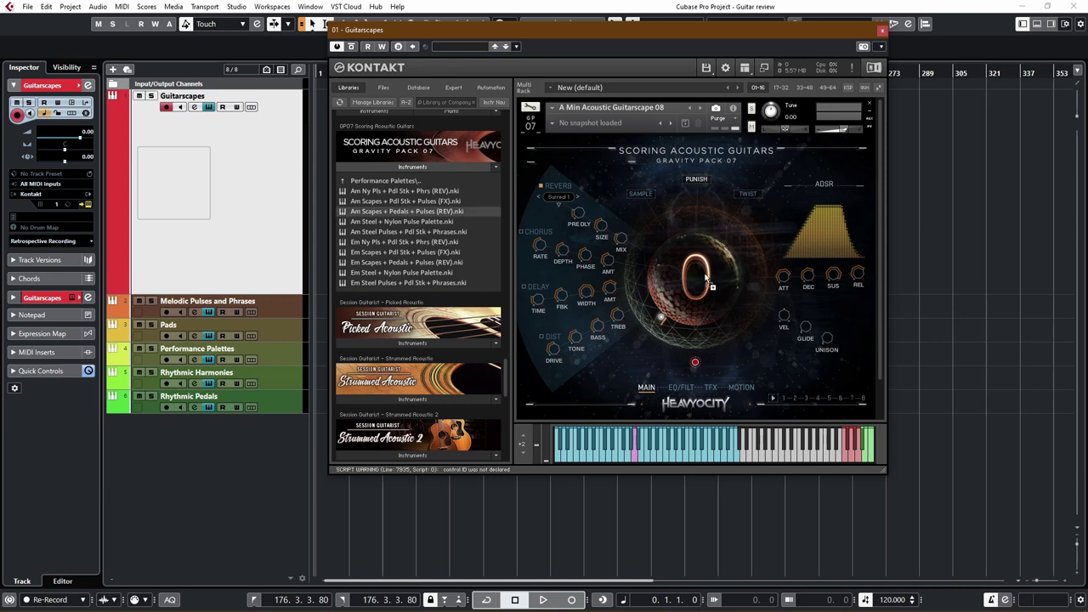
pyautogui.click(550, 355)
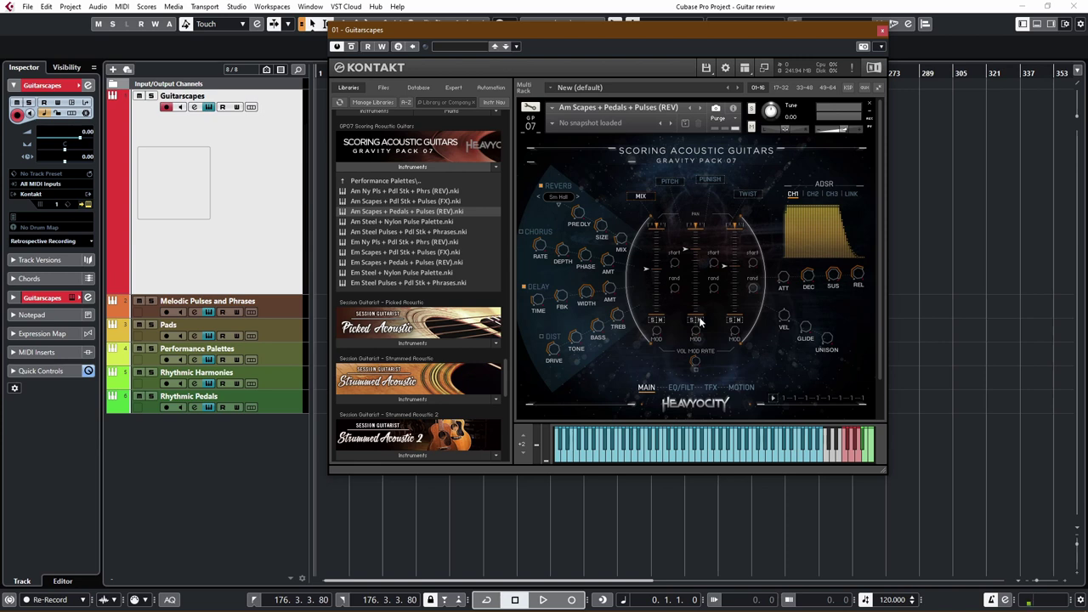
pyautogui.click(387, 180)
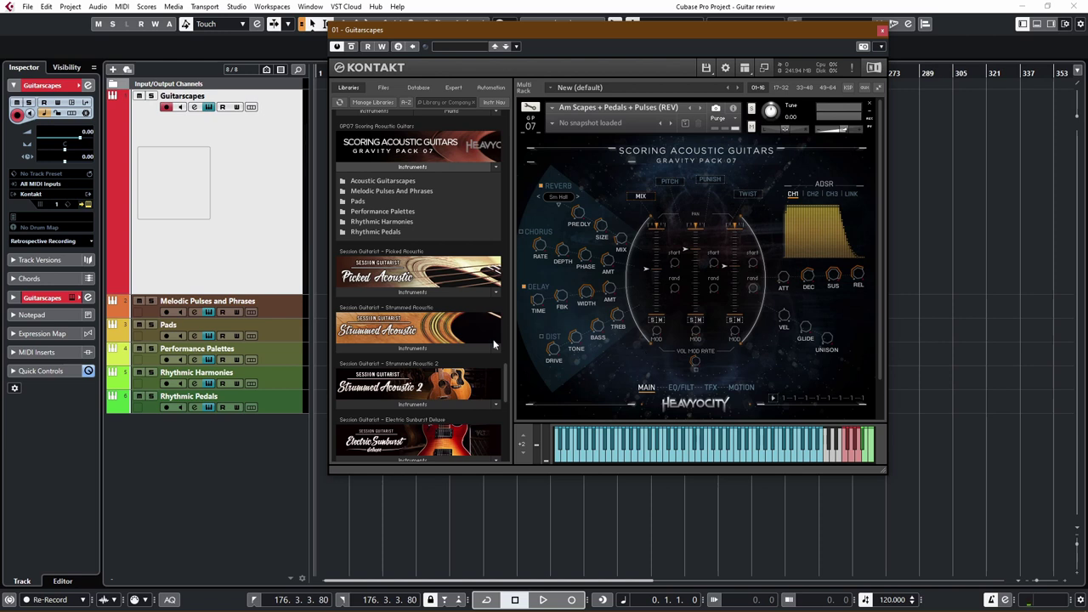
# - Look through Rhythmic Harmonies, then open Pads > Complex to list Blown Engine through Zero Kelvin
pyautogui.click(388, 224)
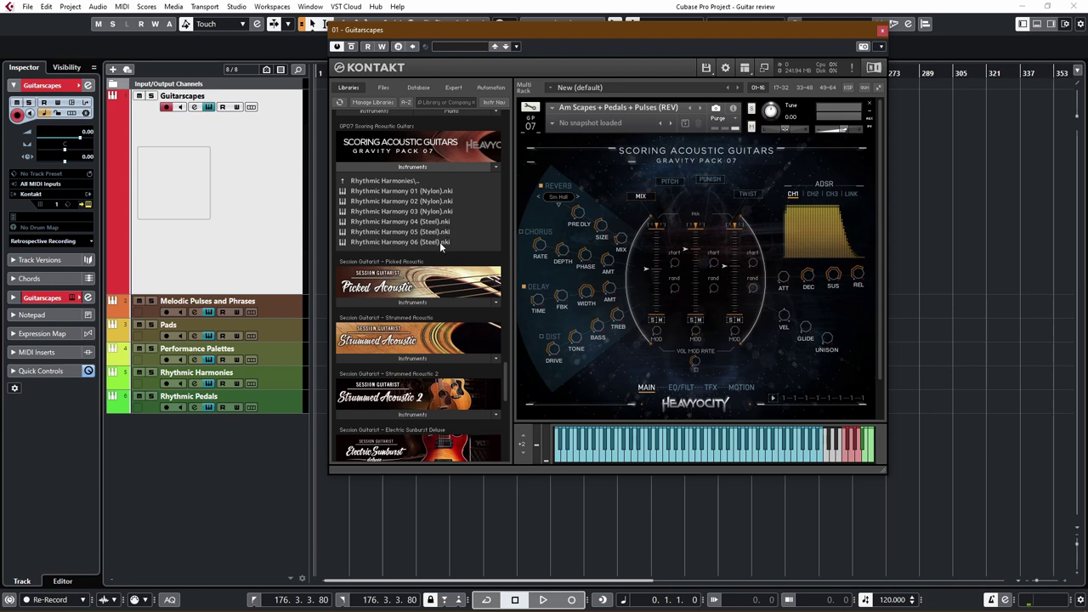
pyautogui.click(375, 181)
pyautogui.click(361, 201)
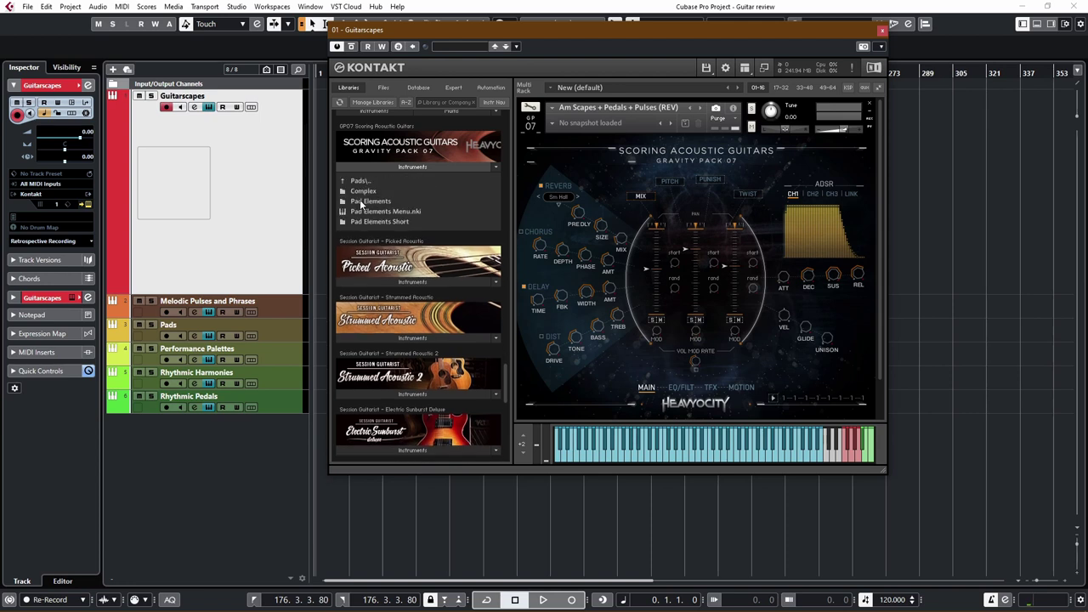
pyautogui.click(371, 190)
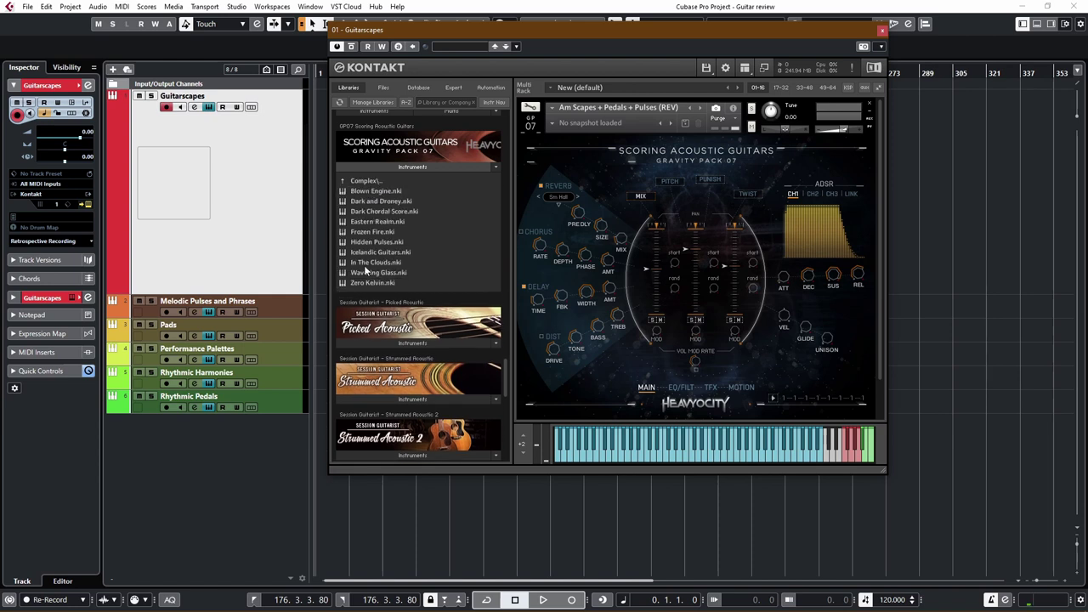